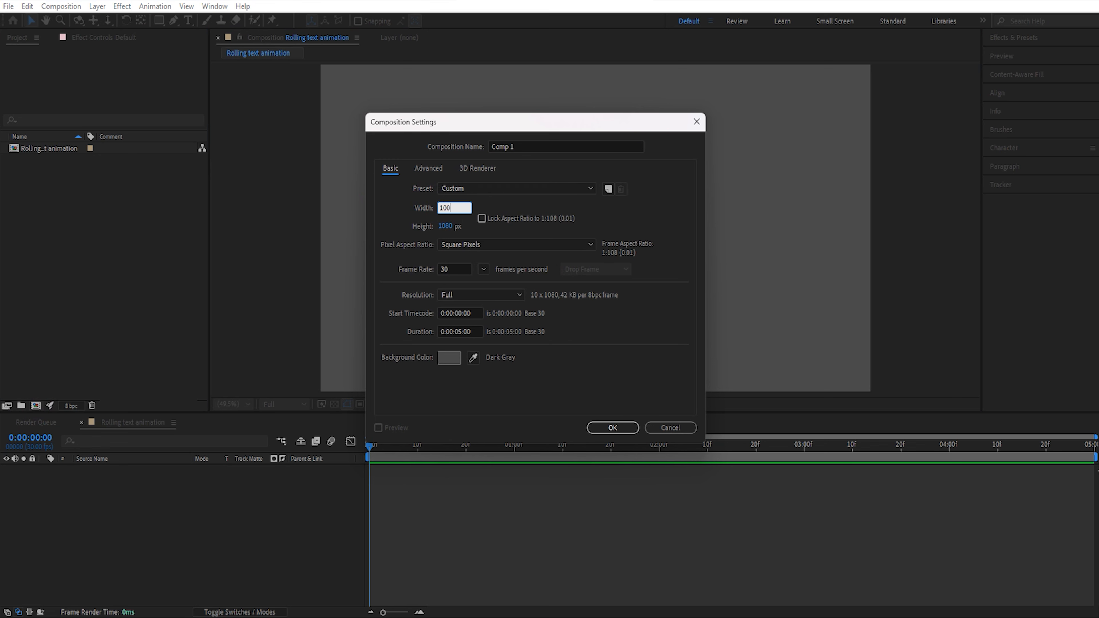
Set the new composition's height to 300 px and create it with its 1000 px width
click(450, 234)
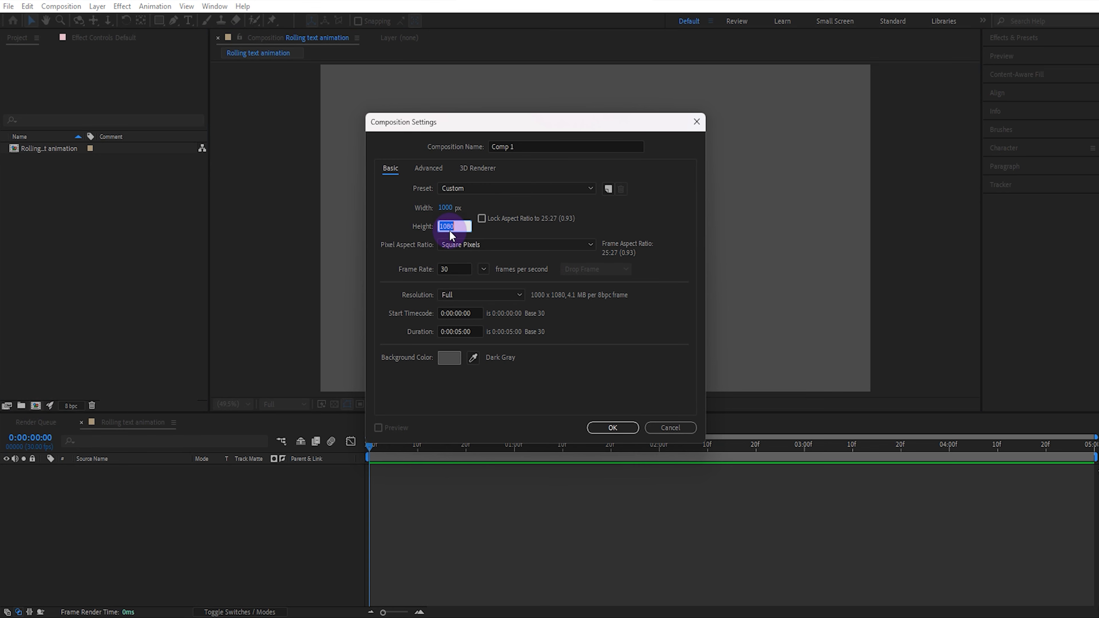
text(300)
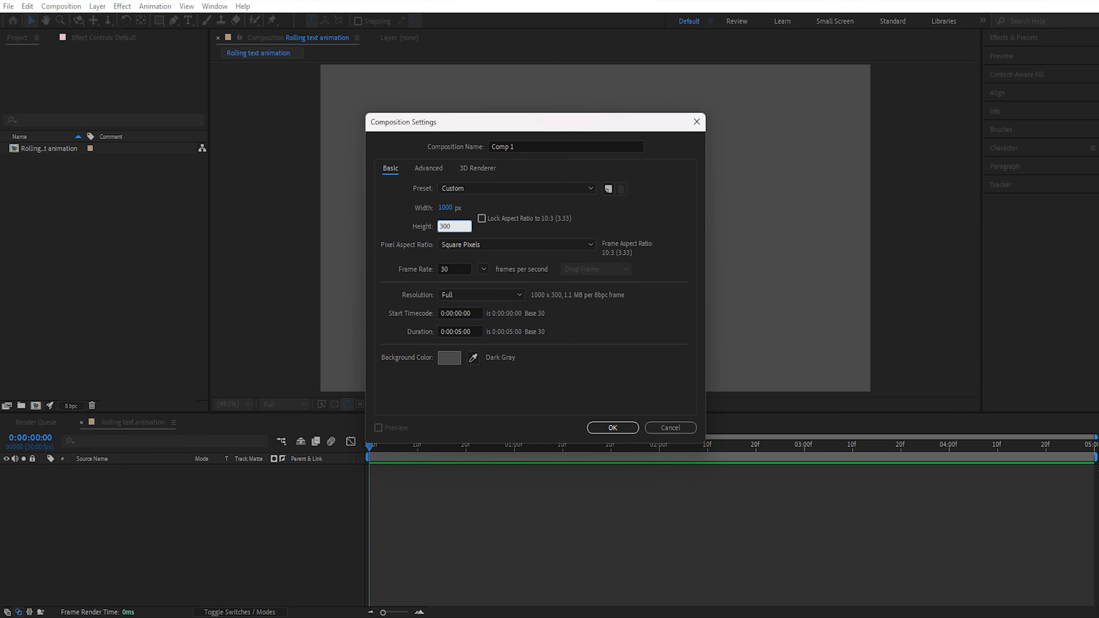
click(597, 427)
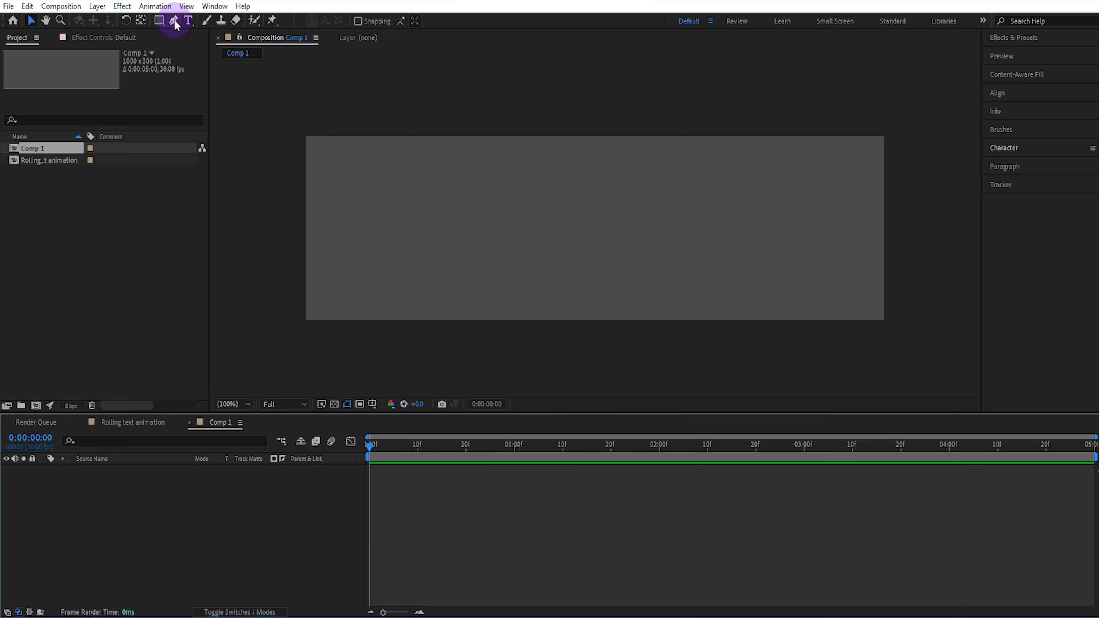
Draw a black rectangle shape across the composition and set its size to 1000 by 300
click(160, 20)
mouse_move(329, 179)
mouse_down()
mouse_move(356, 202)
mouse_move(869, 272)
mouse_up()
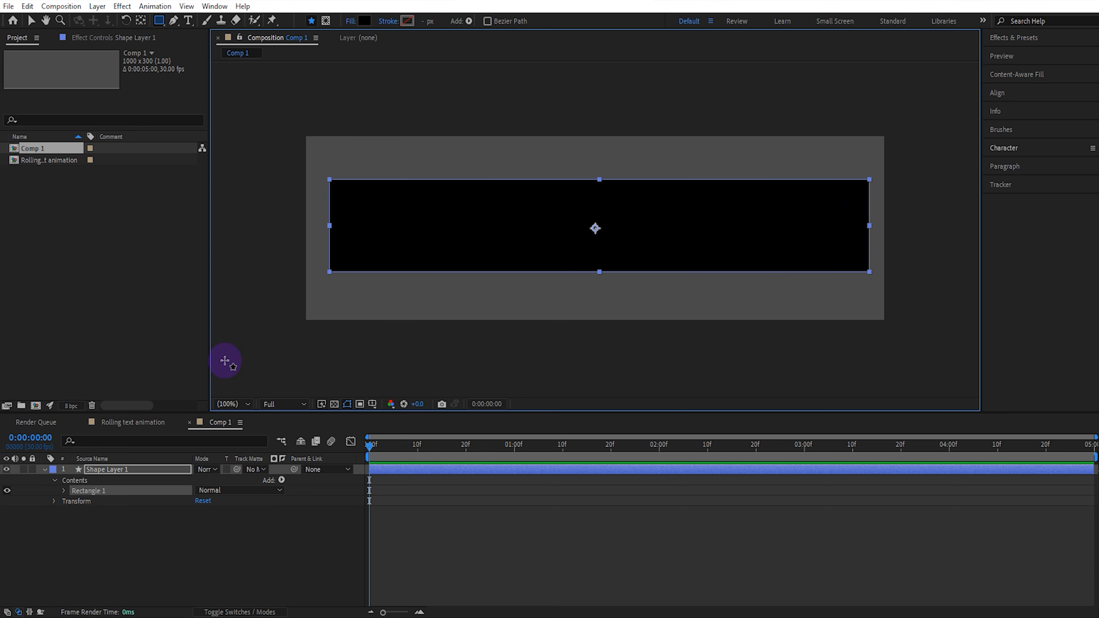
click(64, 491)
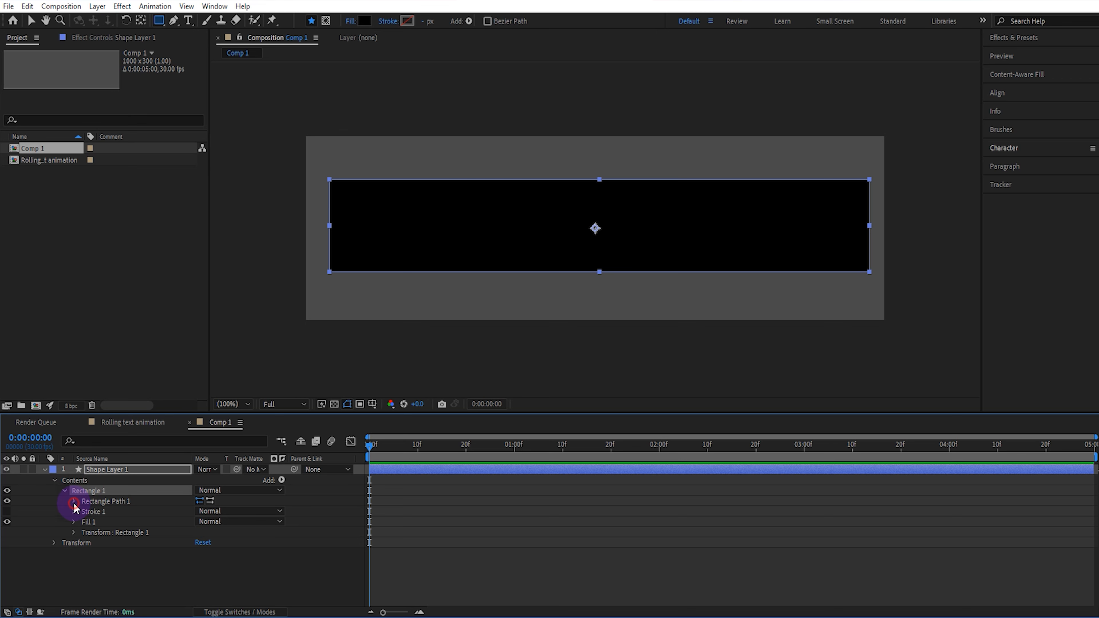
click(74, 502)
click(197, 511)
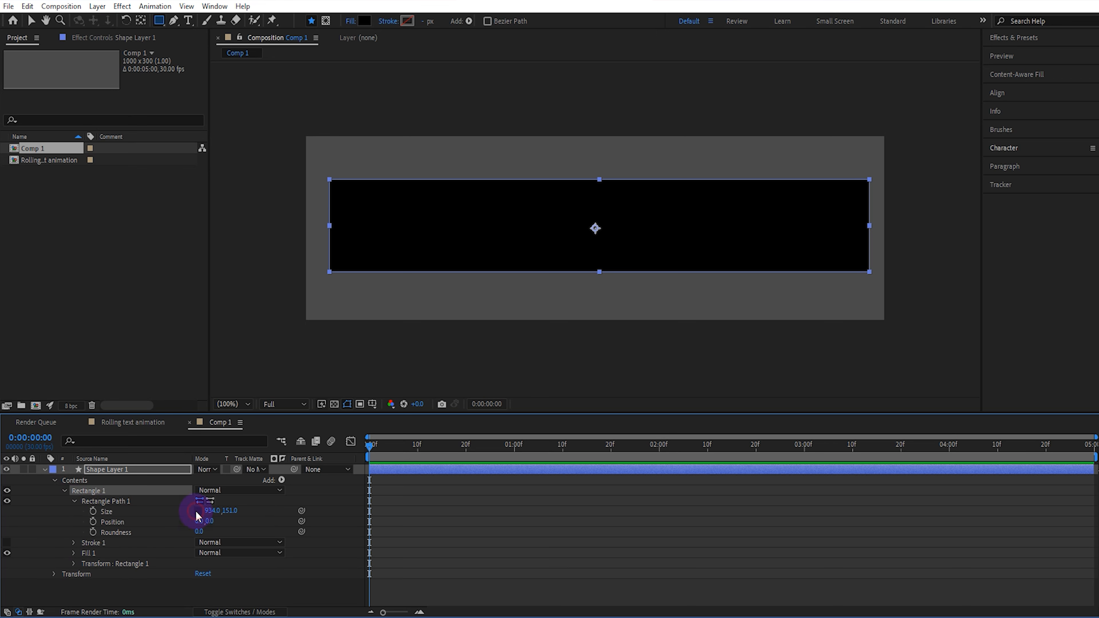
click(233, 511)
text(300)
key(Return)
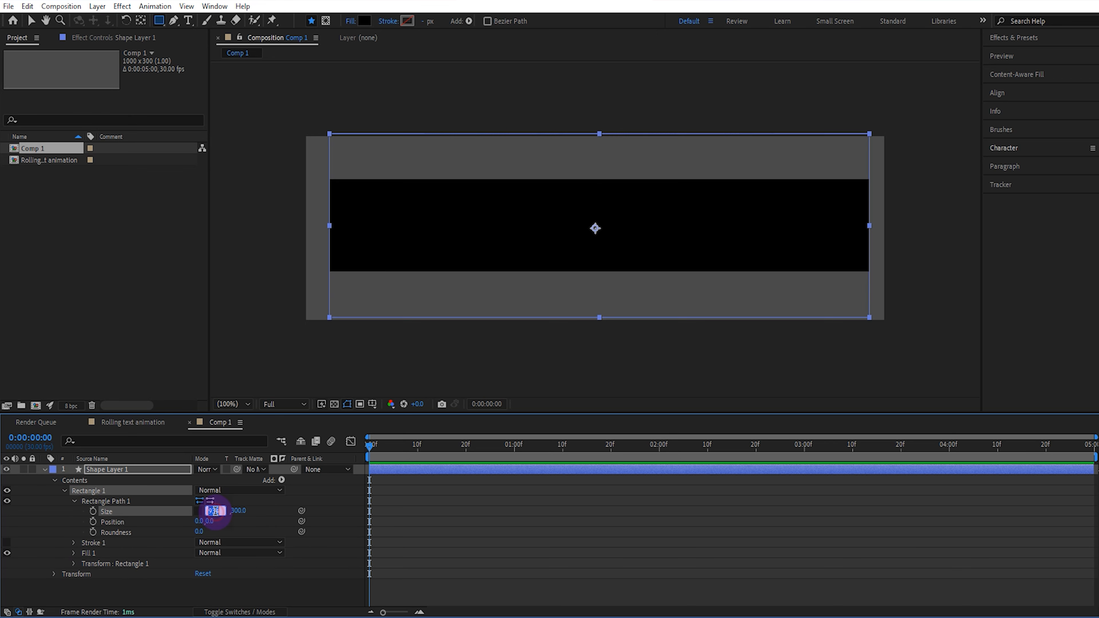
click(212, 512)
text(1)
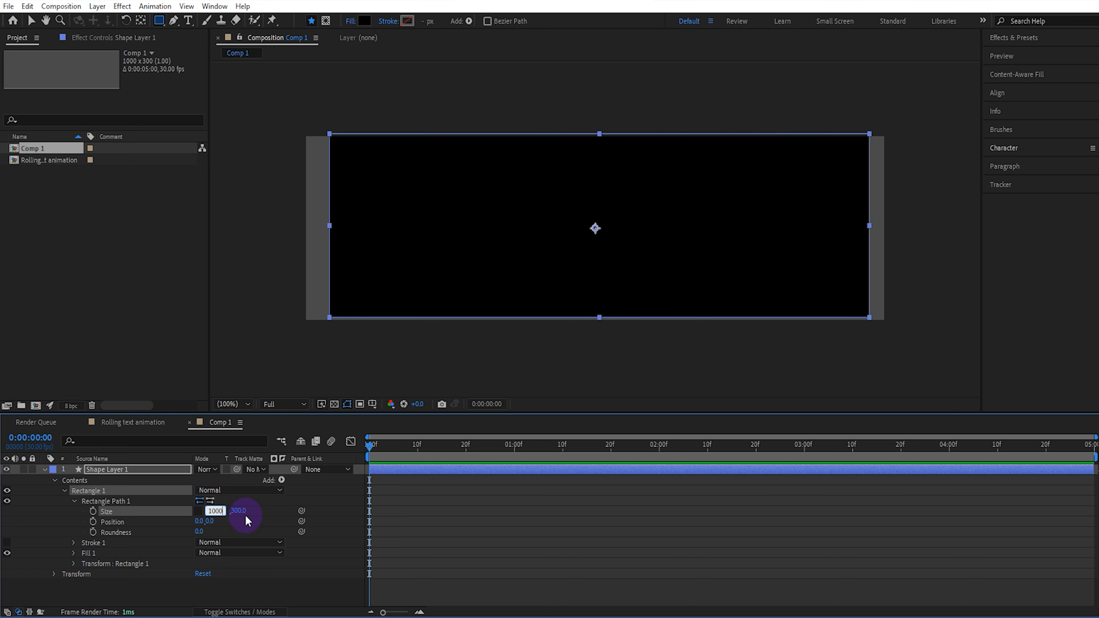
text(000)
key(Return)
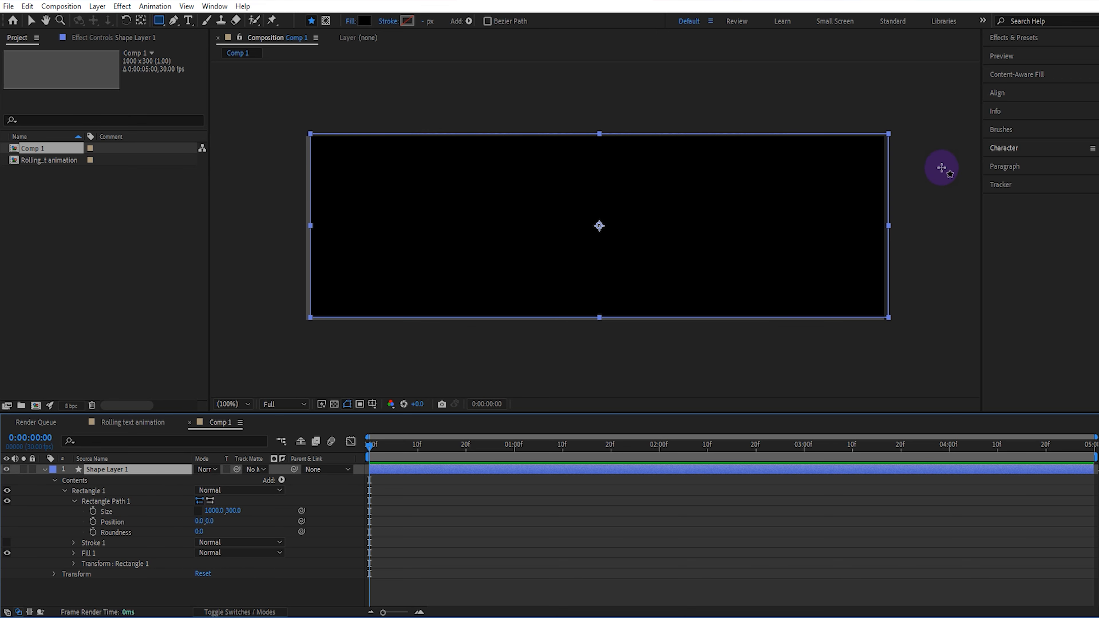
Center the rectangle horizontally and vertically in the composition, and collapse and deselect its layer
click(998, 93)
key(v)
click(1032, 124)
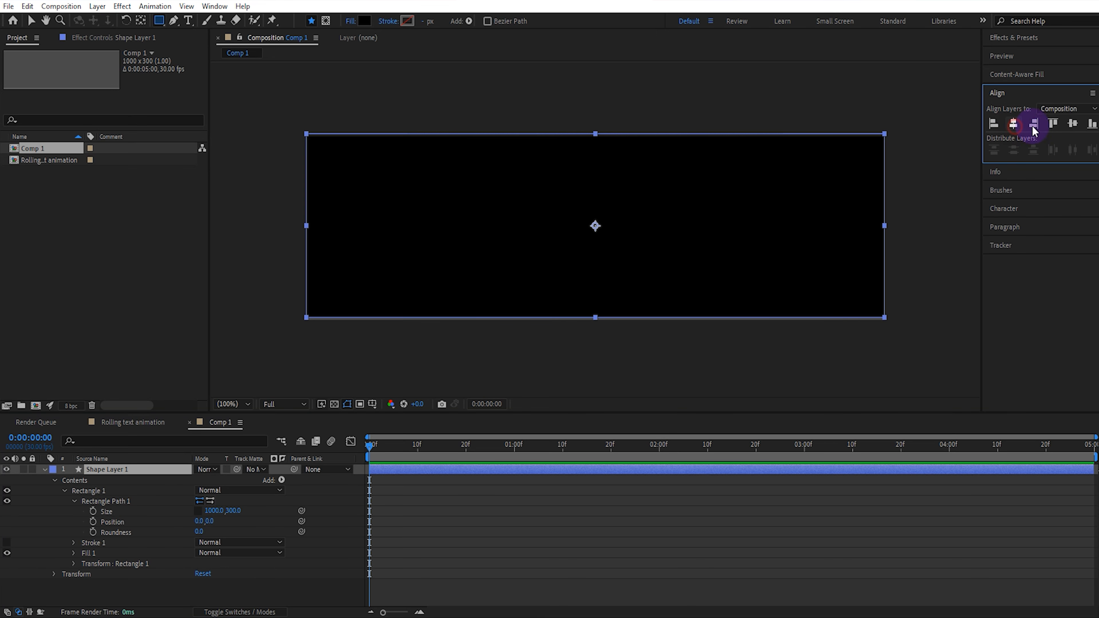
click(1073, 123)
click(44, 469)
click(147, 506)
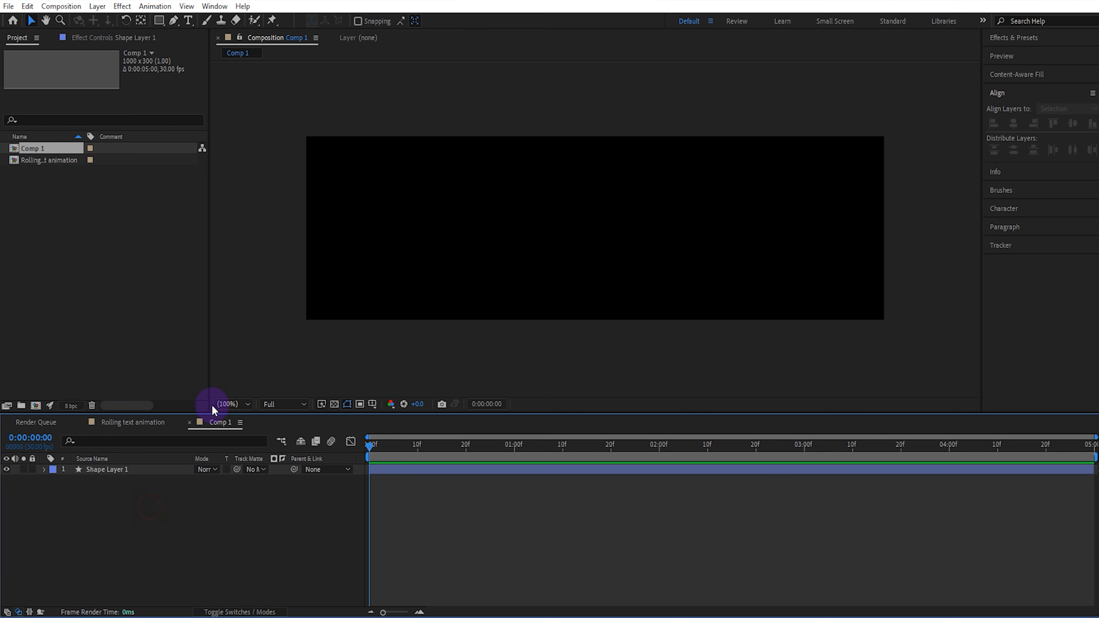
Add a text layer reading "ROLLING TEXT" over the black rectangle
click(188, 20)
click(371, 228)
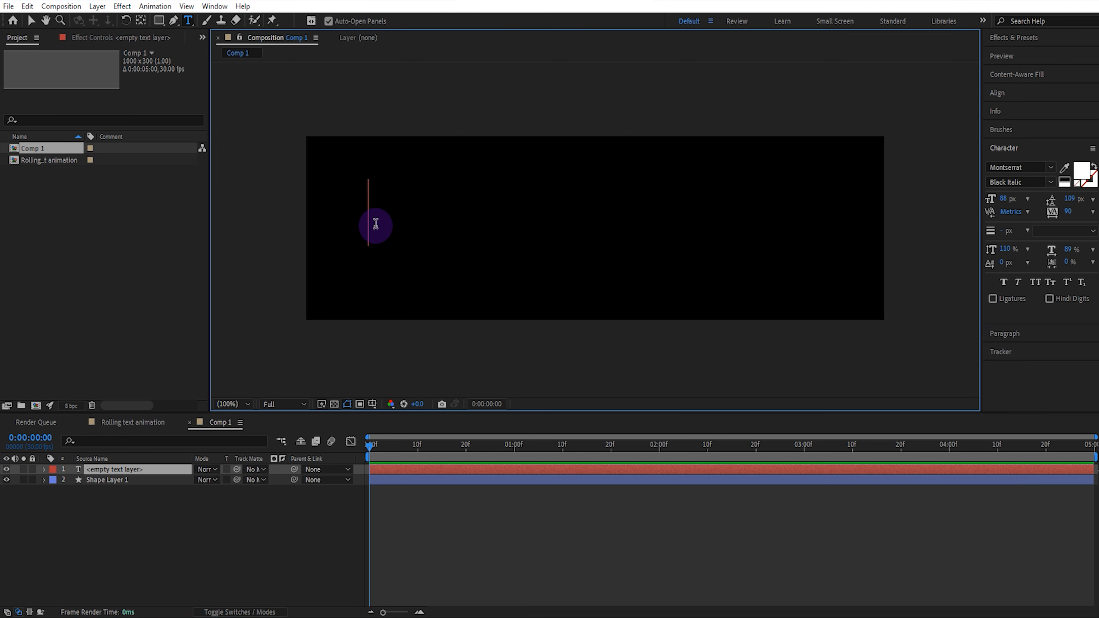
text(ROLLING TEXT)
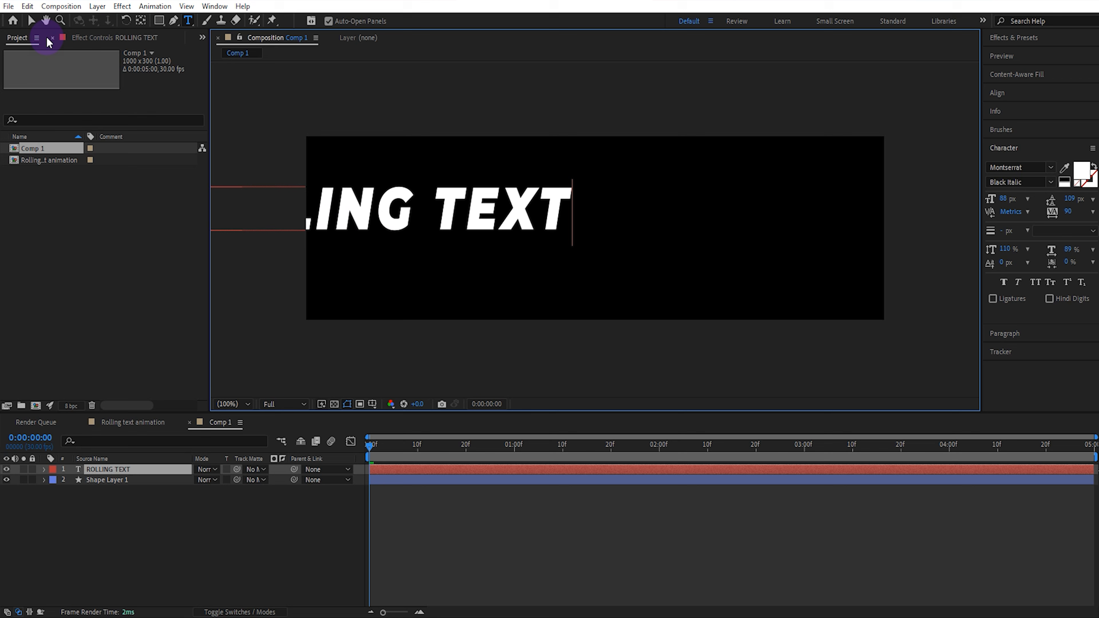
click(31, 21)
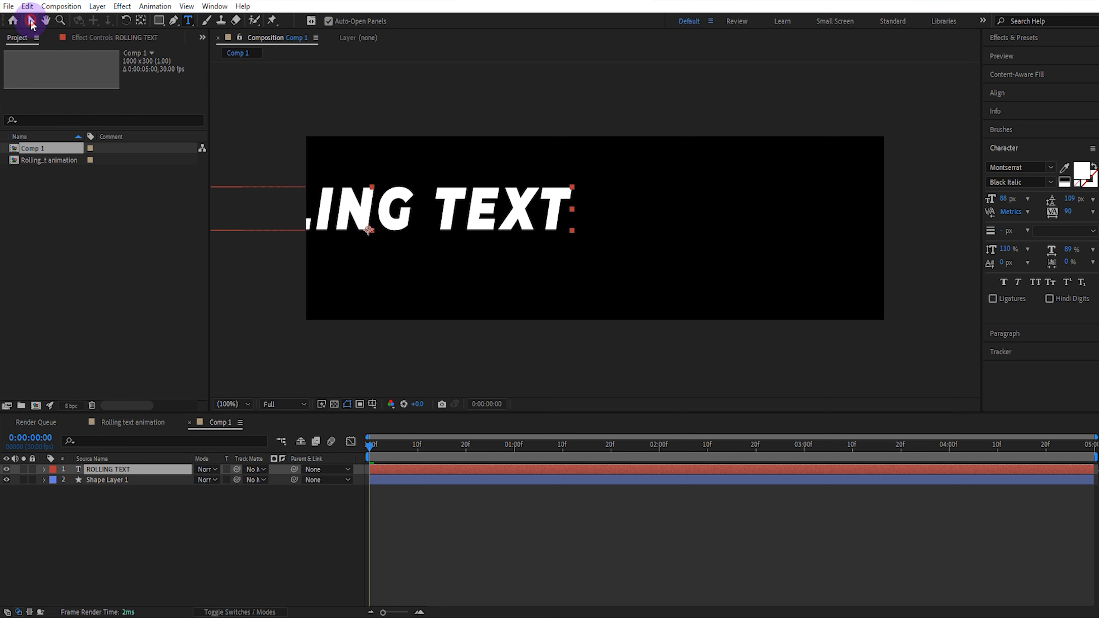
Center the ROLLING TEXT layer in the composition and scale it up to nearly fill the frame's width
click(437, 231)
drag(436, 231, 550, 228)
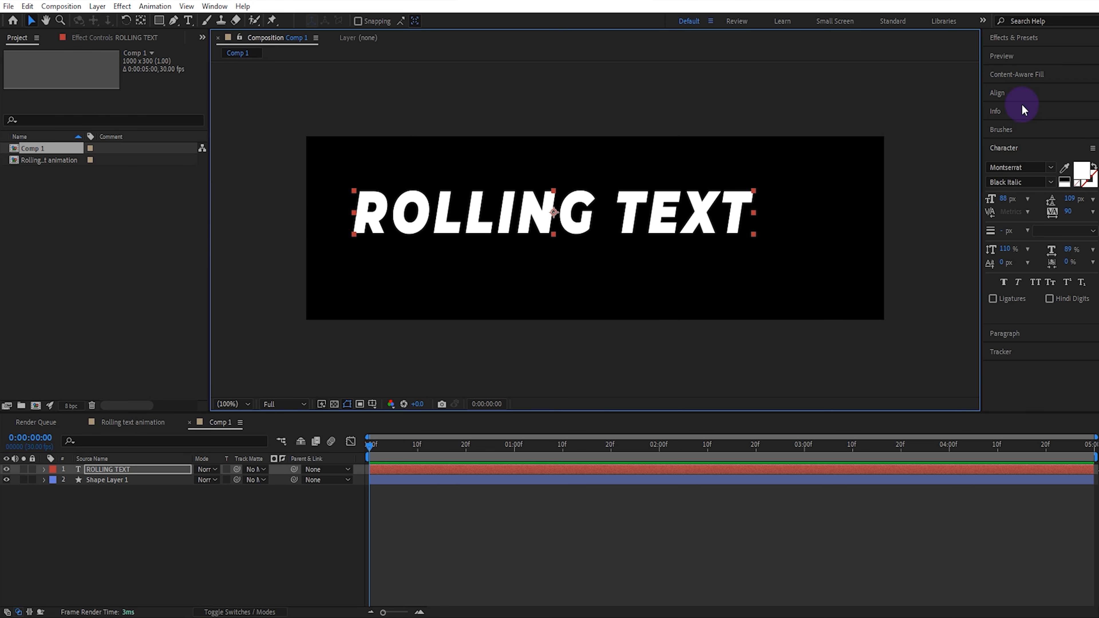
click(1009, 93)
click(1013, 123)
click(1072, 125)
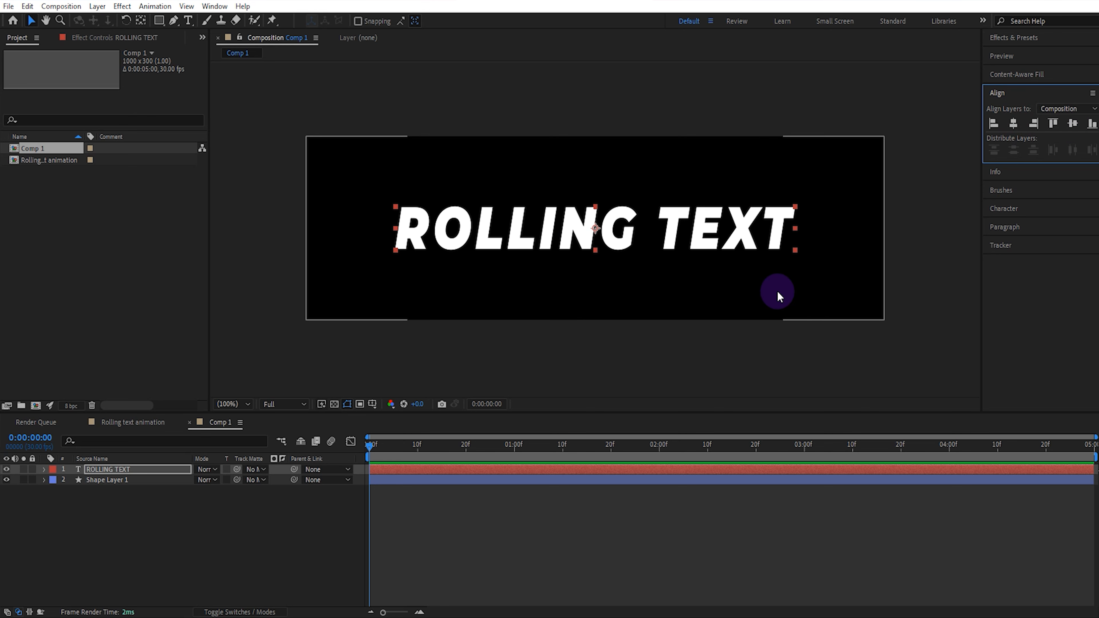
drag(795, 250, 853, 302)
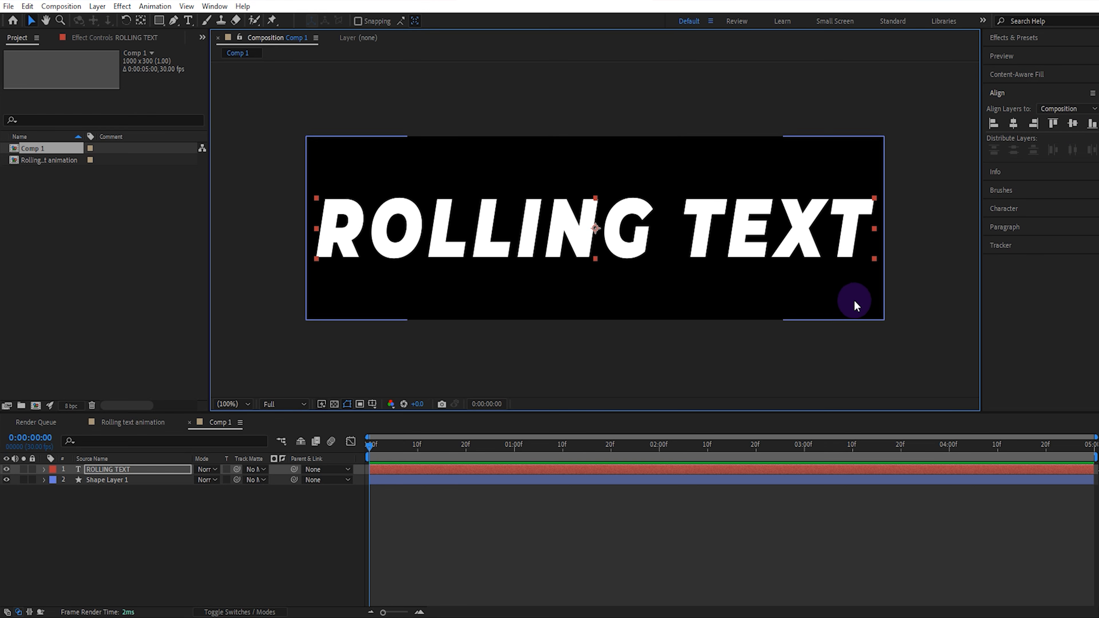
click(932, 307)
Find the Grid effect and apply it to the rectangle's shape layer
click(1013, 38)
click(1024, 52)
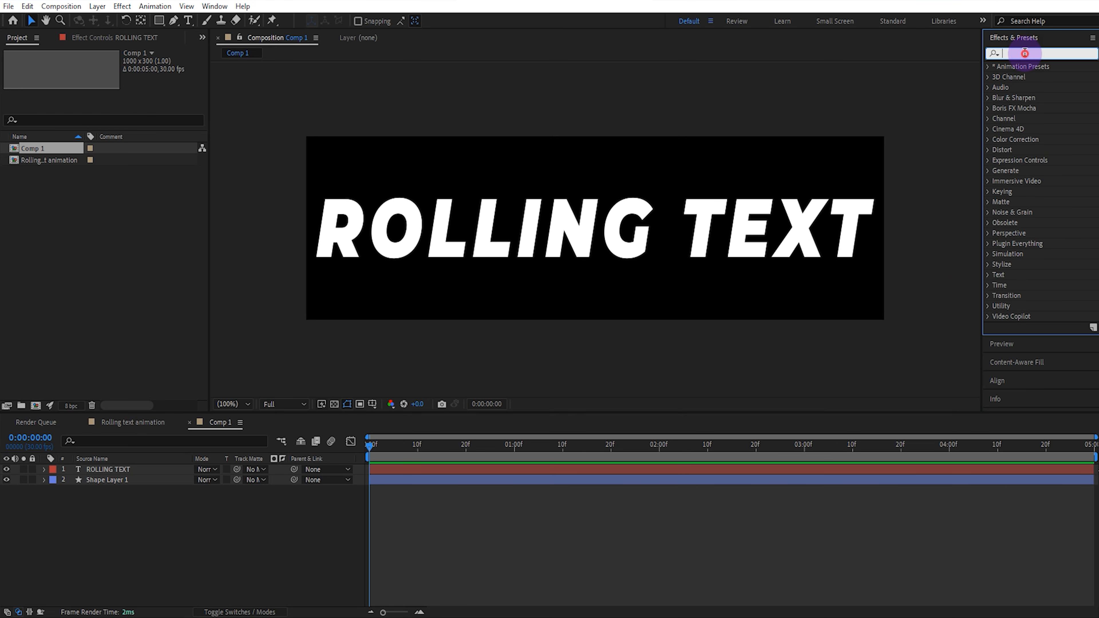
text(grid)
click(1015, 143)
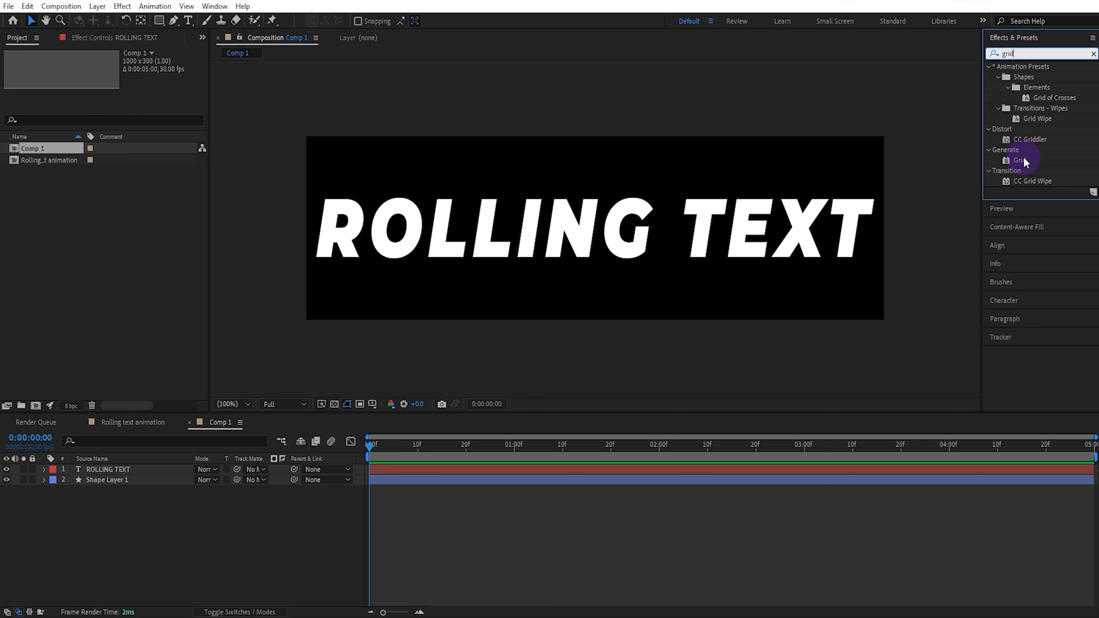
drag(1024, 161, 108, 480)
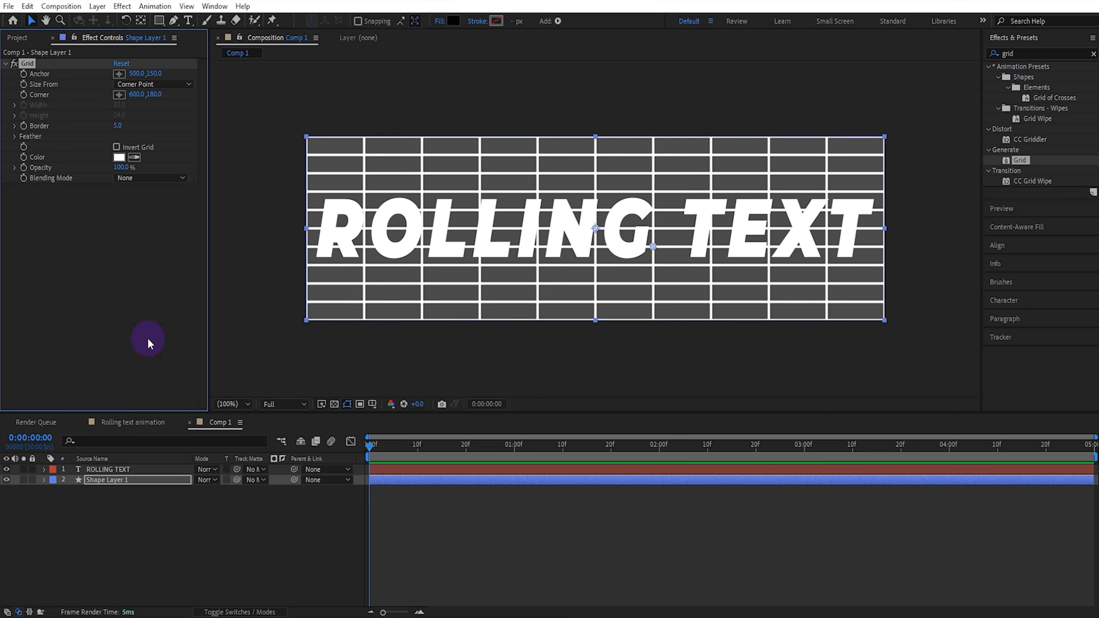
Set the Grid effect's blending mode to Normal and its border to 2
click(142, 178)
click(145, 205)
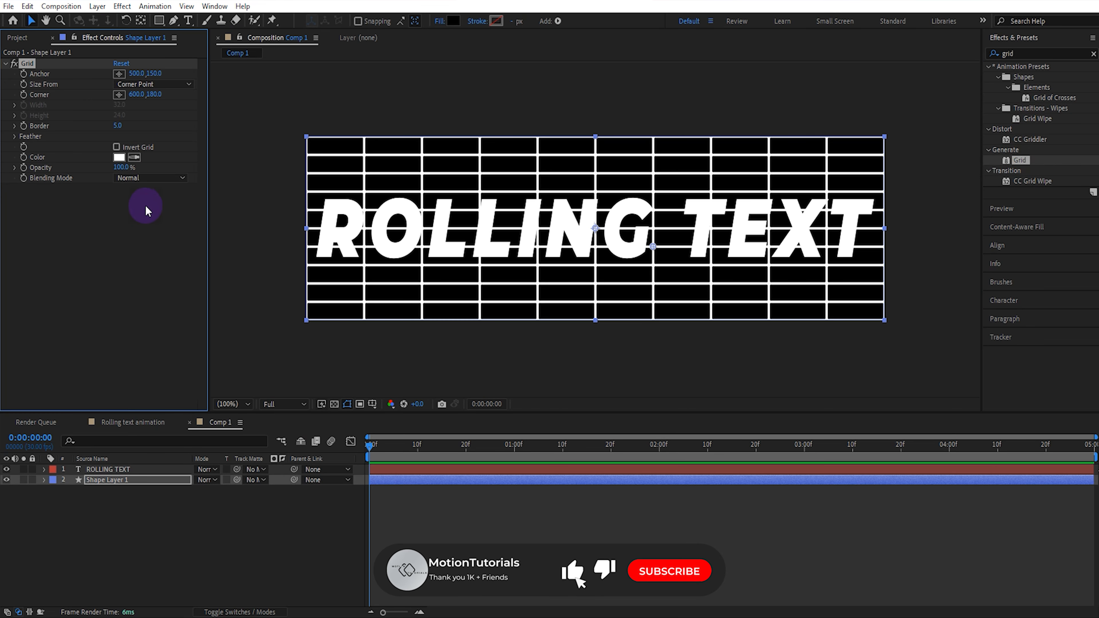
click(118, 125)
text(2)
click(144, 198)
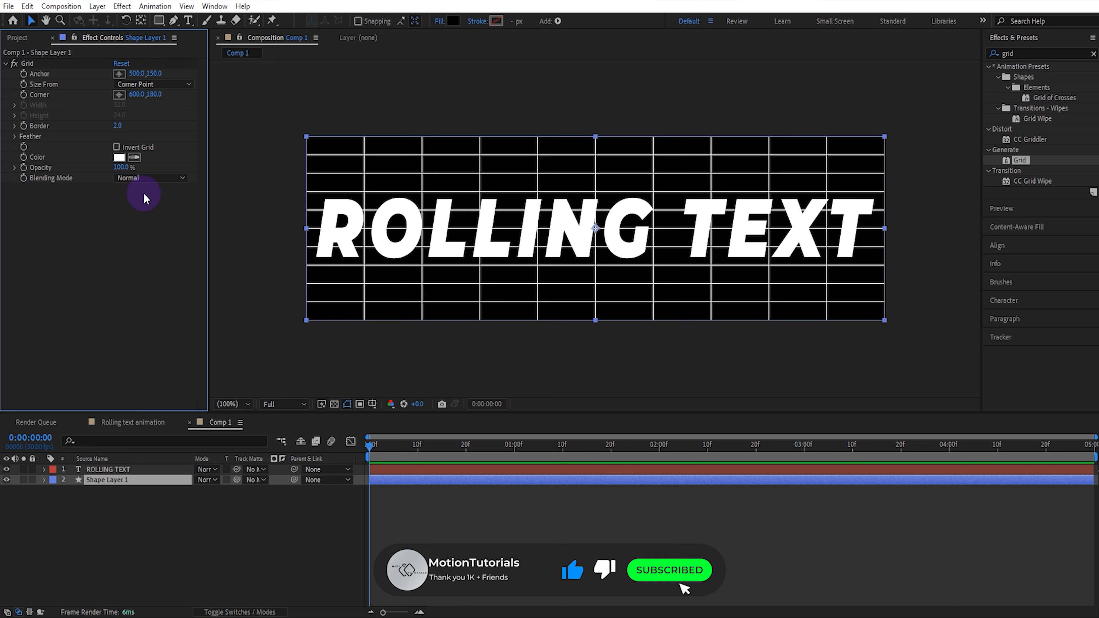
Set the Grid effect's corner point to 800, 250
click(154, 95)
text(250)
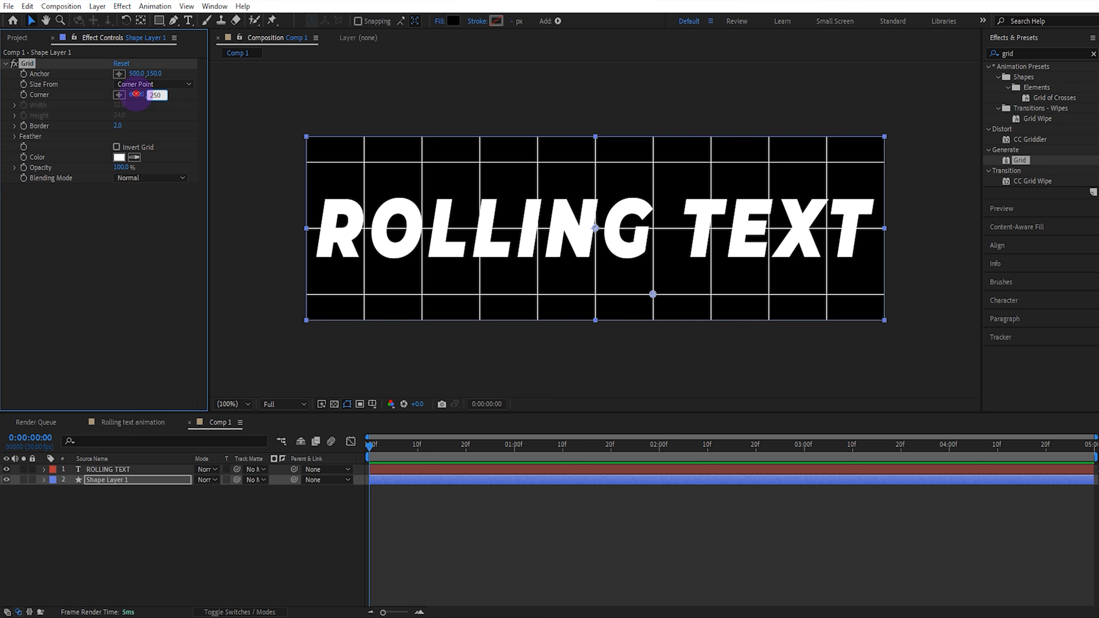
click(136, 95)
text(8)
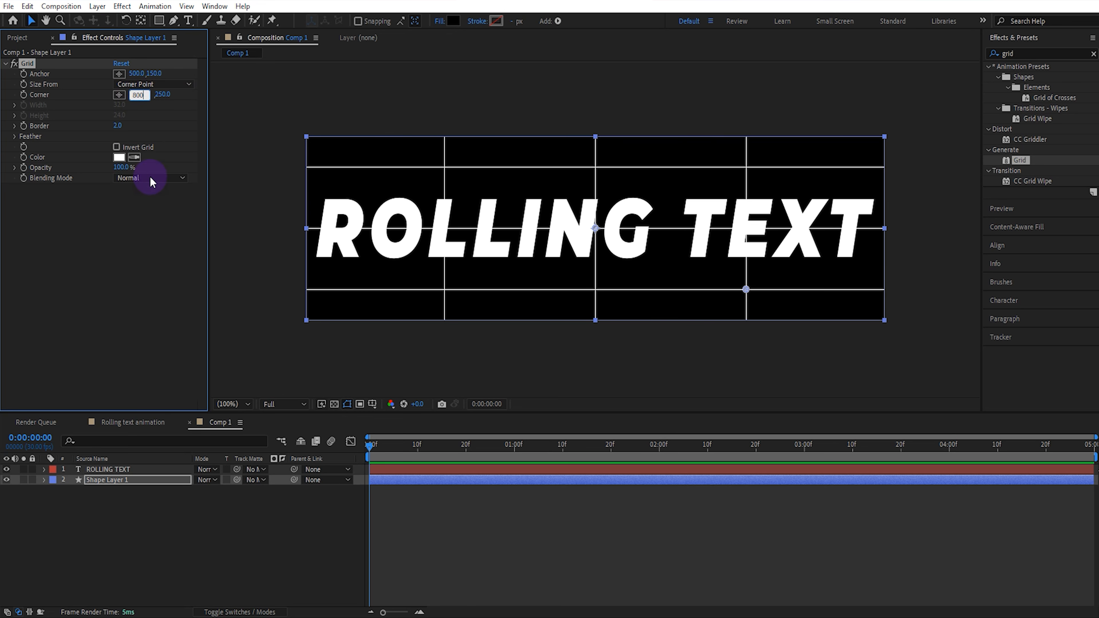
text(00)
click(153, 207)
Rename the Comp 1 composition in the project as "Black"
click(17, 38)
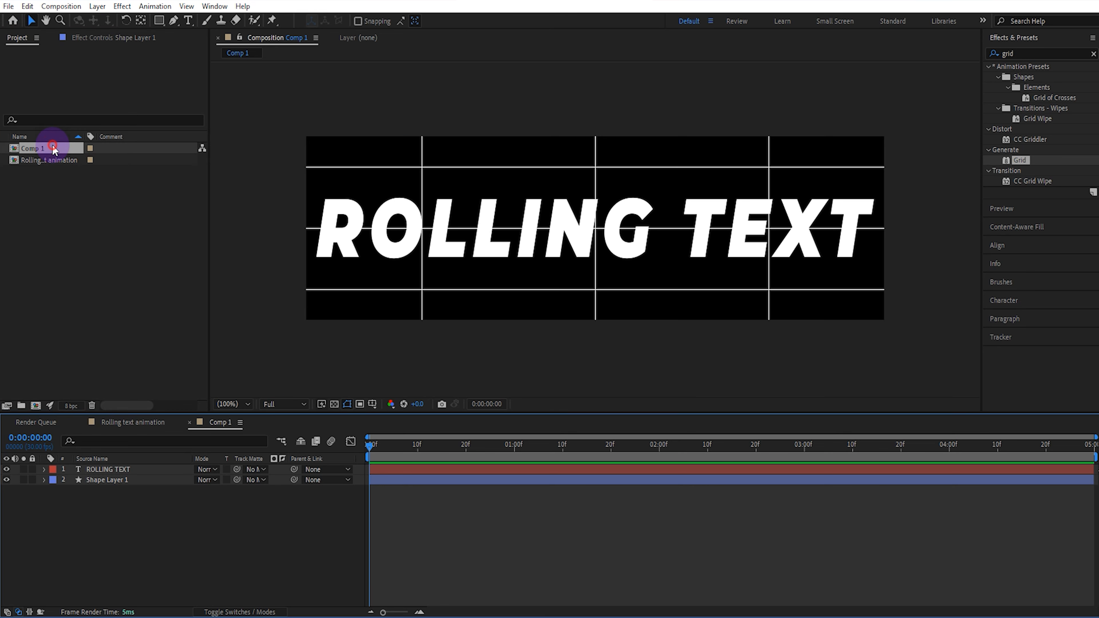
click(43, 148)
right_click(49, 148)
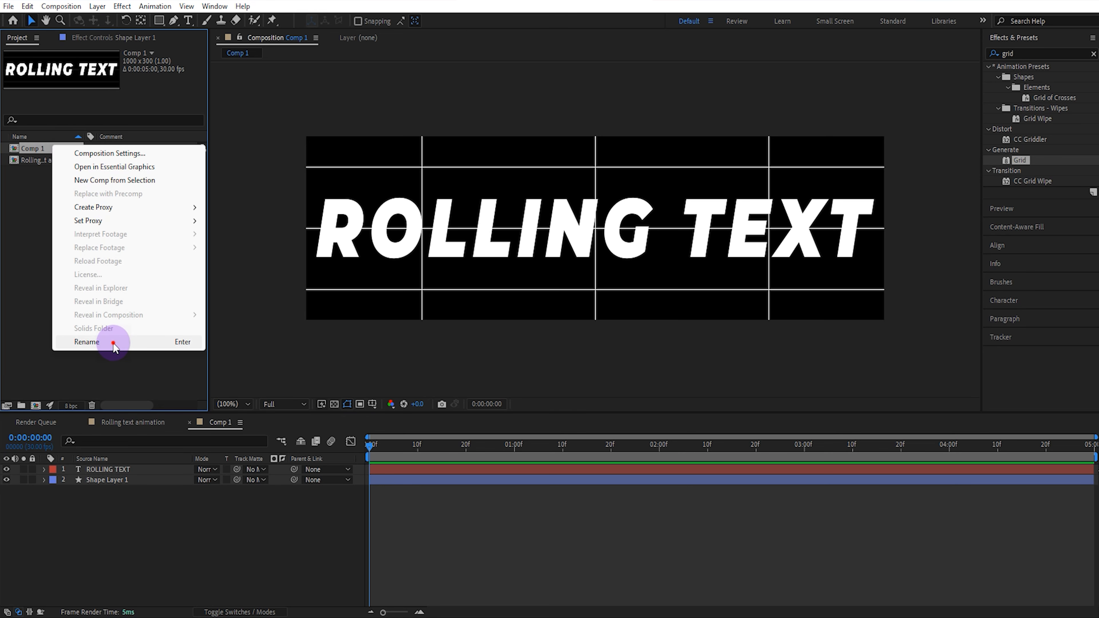
click(104, 341)
text(Black)
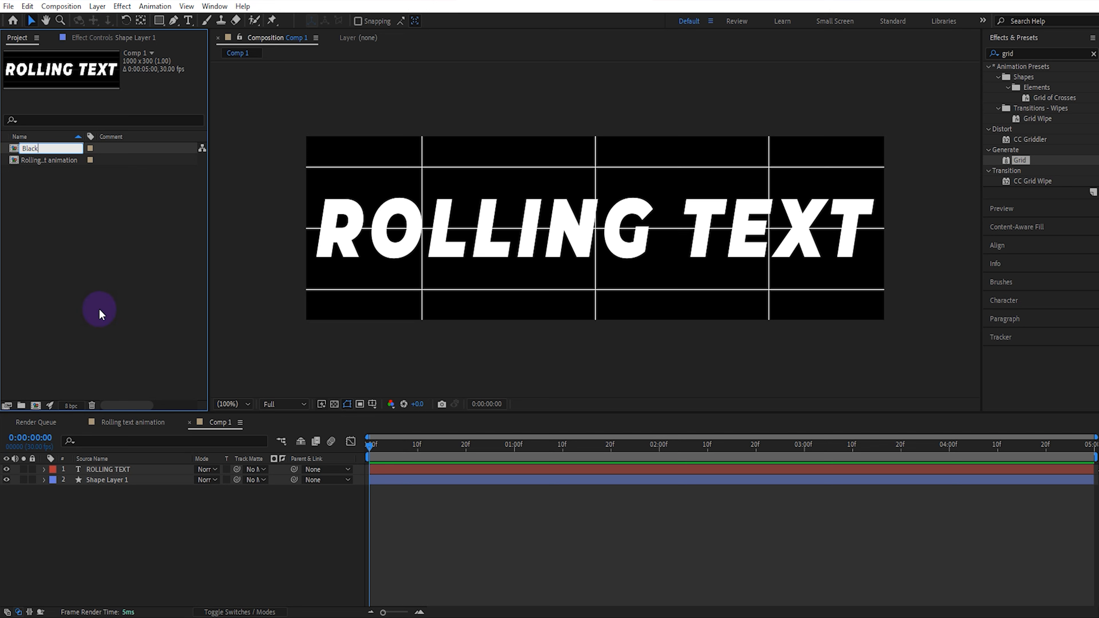
click(84, 244)
Duplicate the Black composition and rename the copy as "White"
click(45, 148)
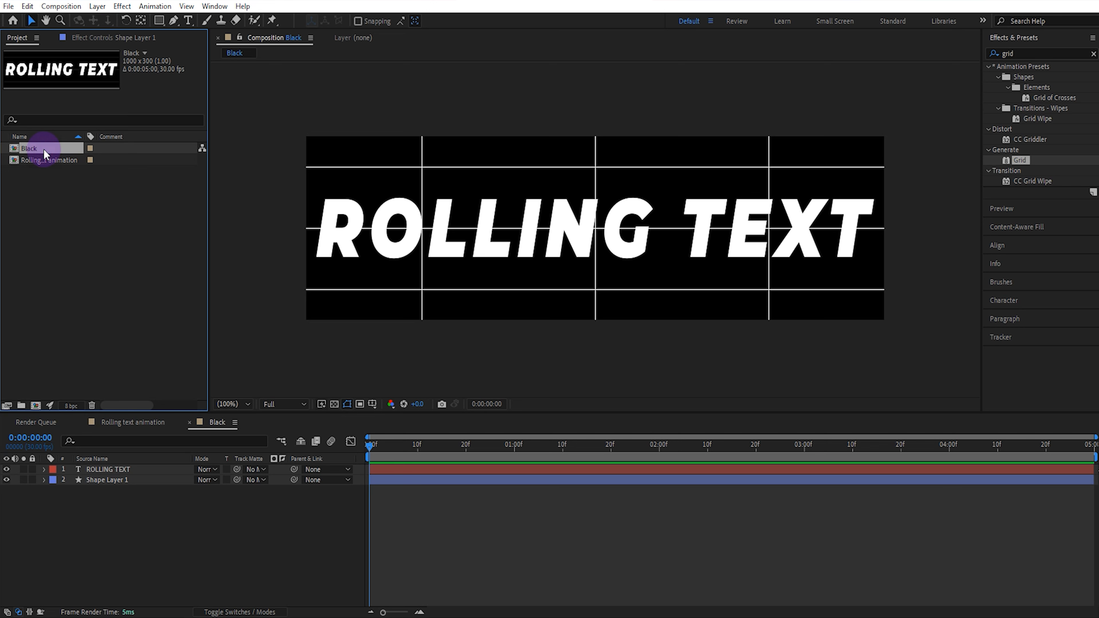
key(ctrl+d)
right_click(45, 163)
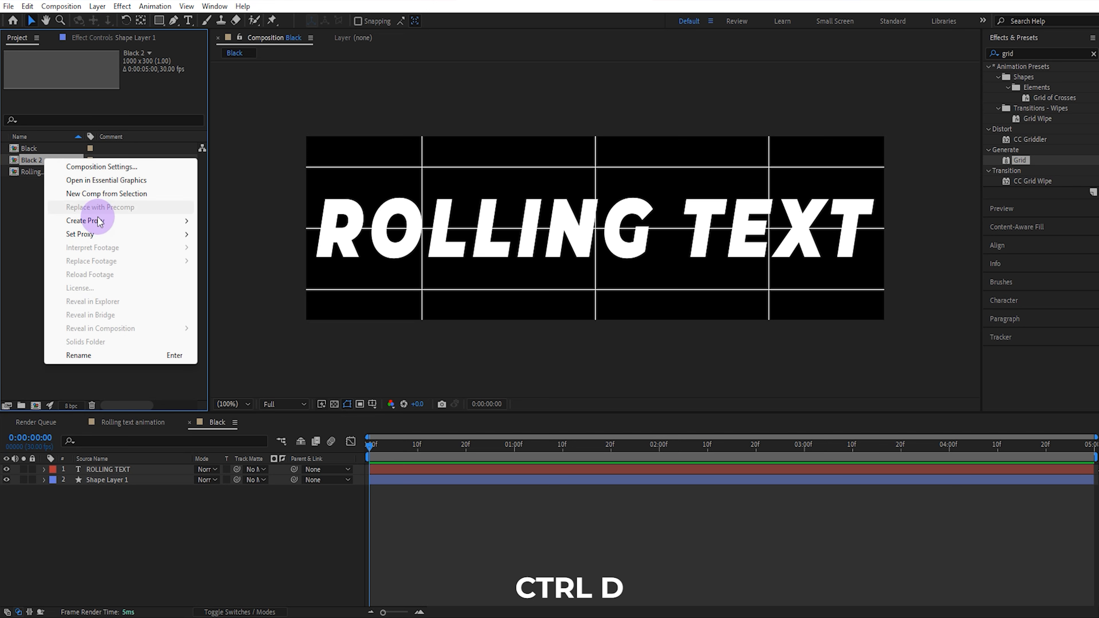
click(88, 353)
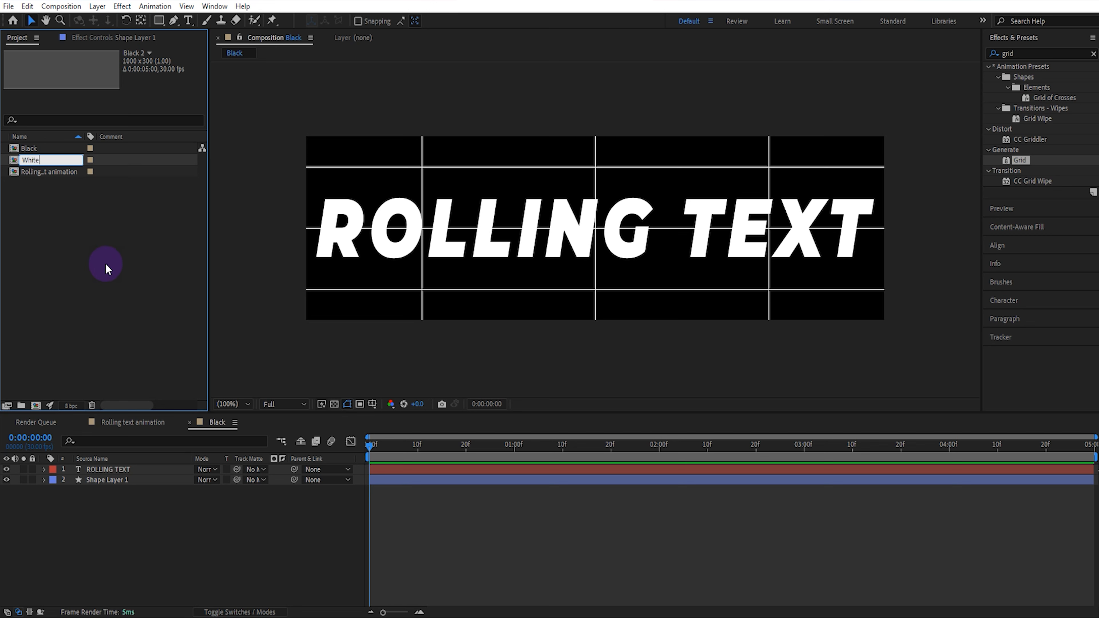
click(105, 264)
Open the White composition and change the shape layer's fill color to white
double_click(50, 172)
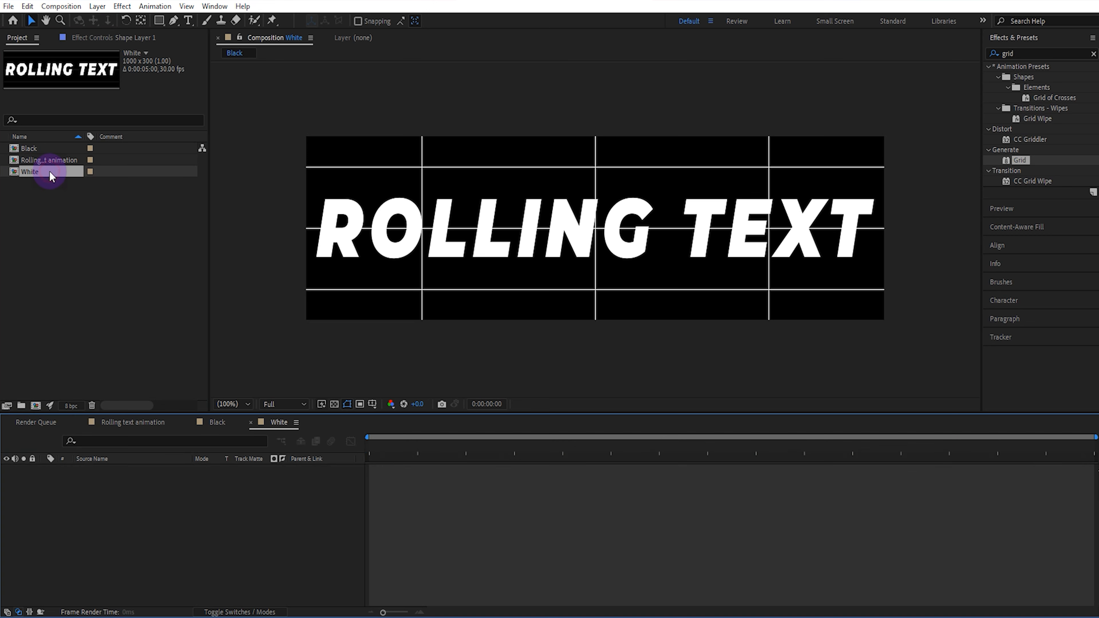
click(137, 479)
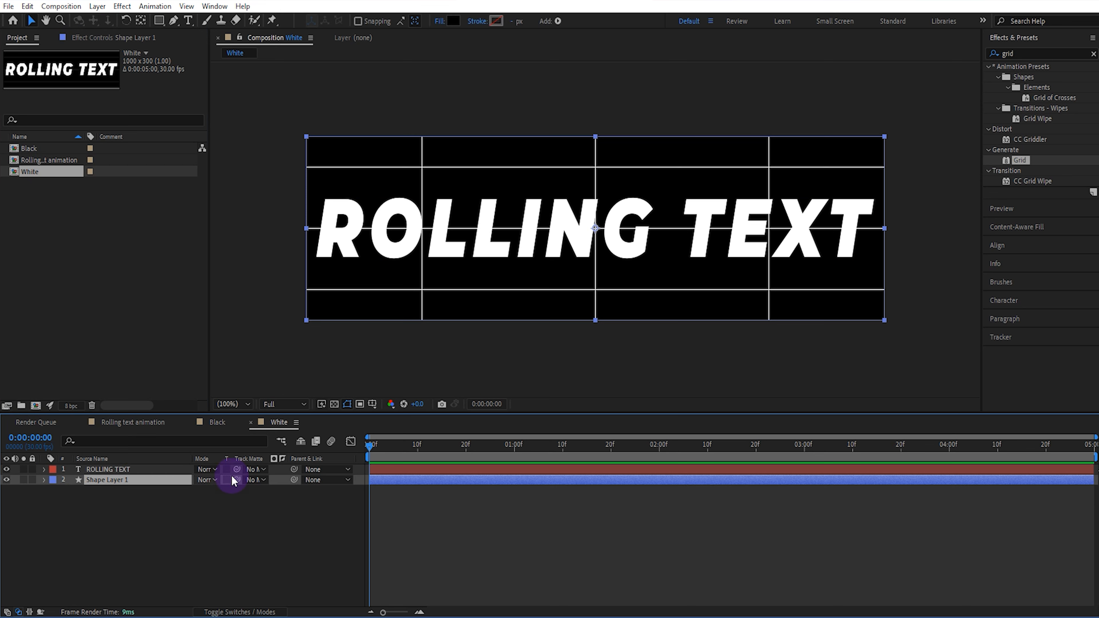
click(454, 21)
click(663, 453)
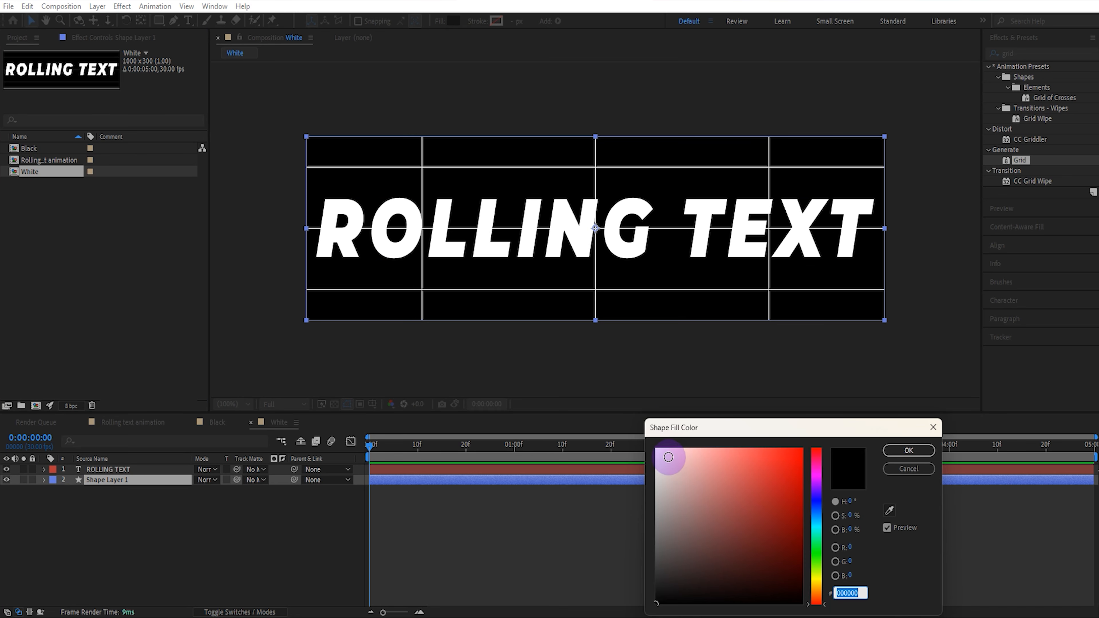
click(905, 451)
Set the ROLLING TEXT layer's text color to black (000000) in the White composition
click(140, 469)
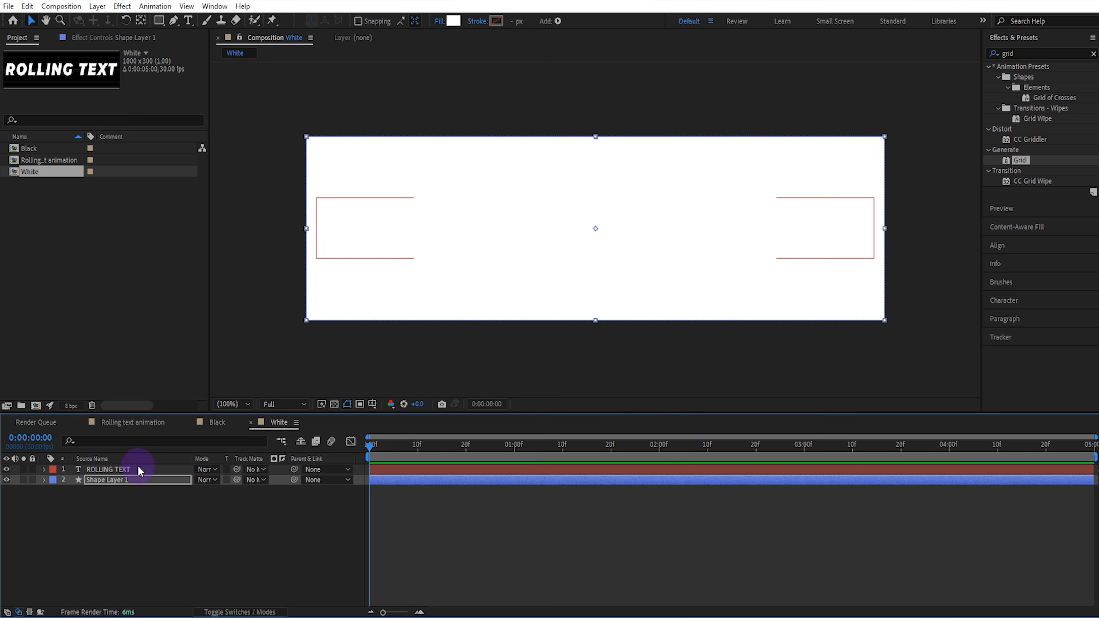
click(1003, 300)
click(1082, 171)
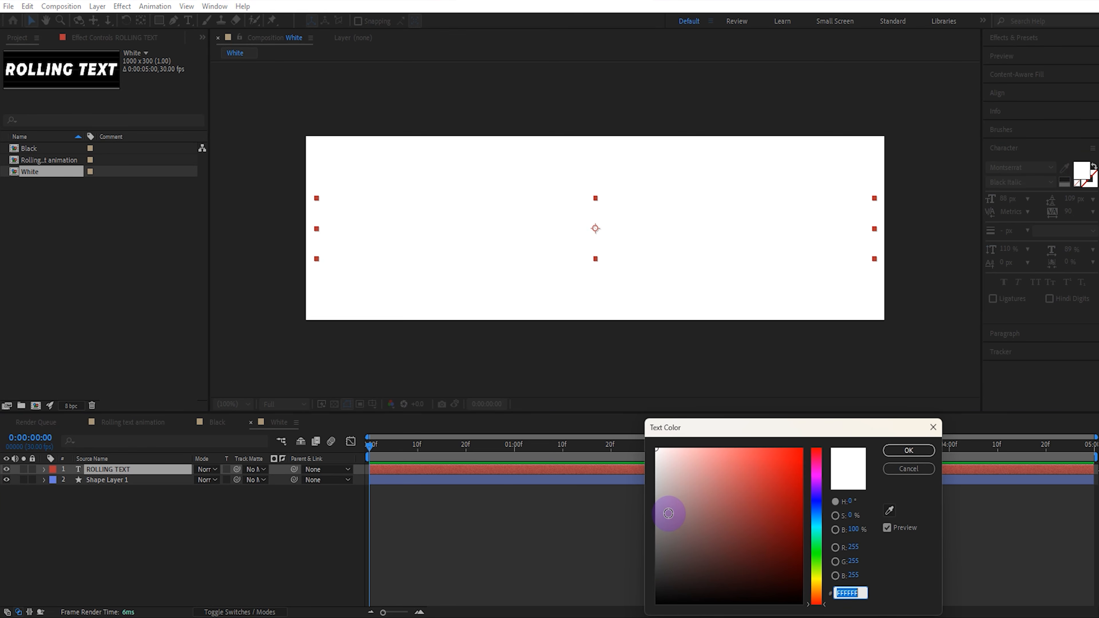
drag(668, 513, 657, 602)
click(900, 451)
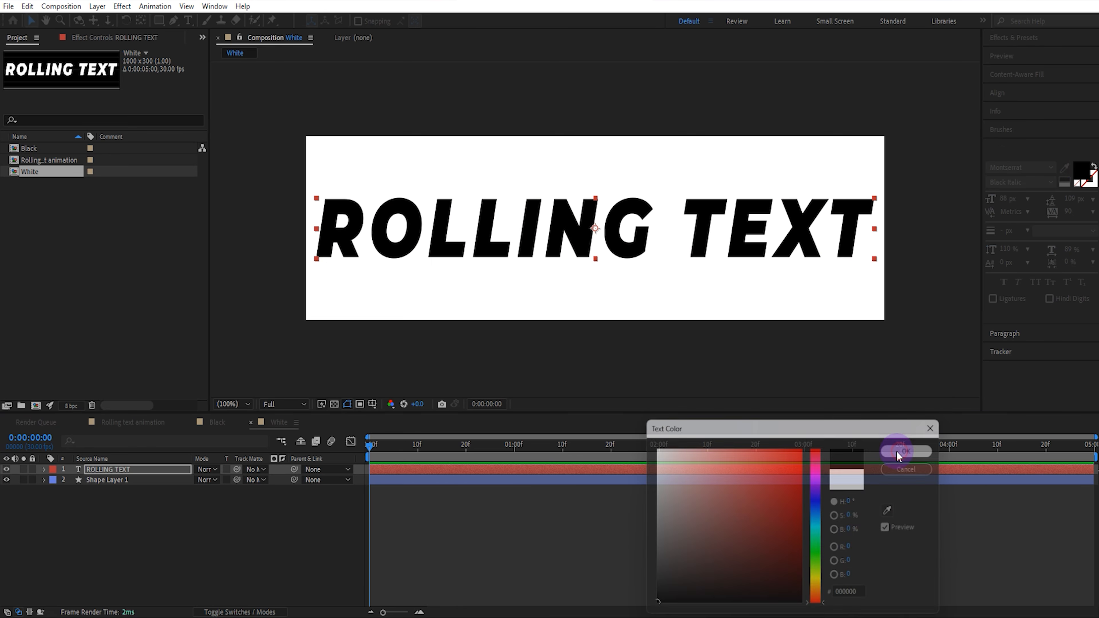
Change the color of the Grid effect on the White composition's shape layer to black (000000)
click(147, 480)
click(137, 38)
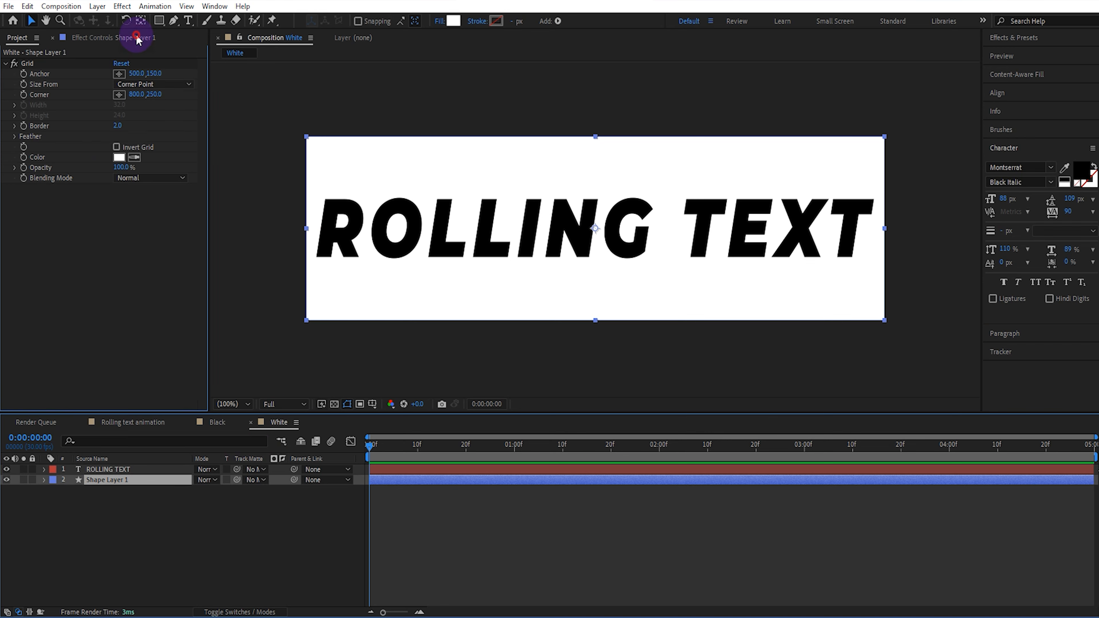
click(119, 157)
drag(662, 502, 656, 603)
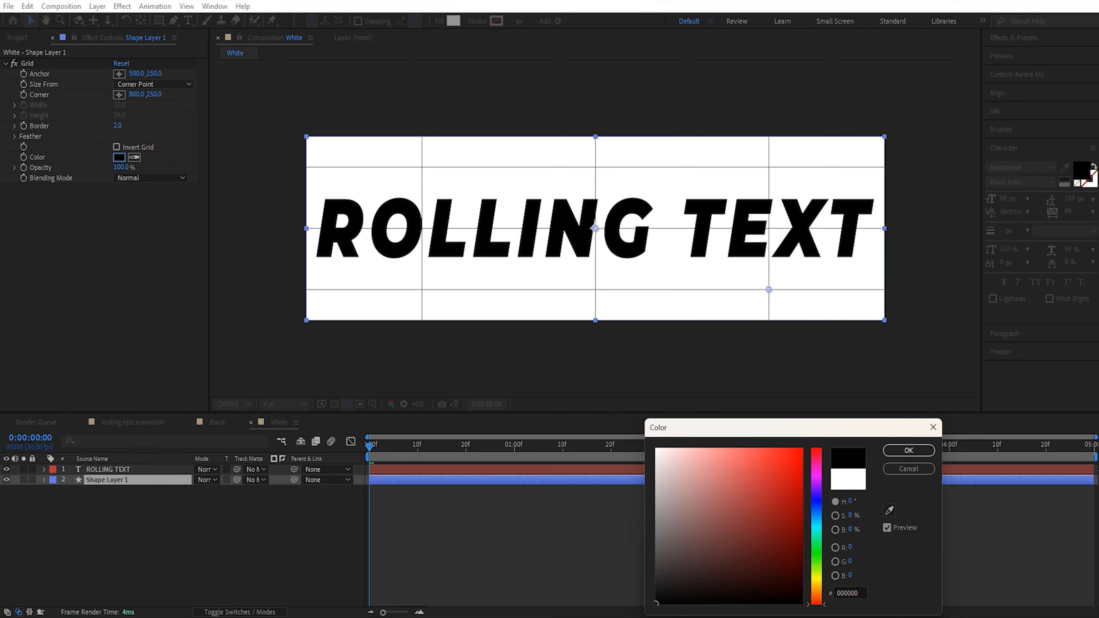
click(909, 451)
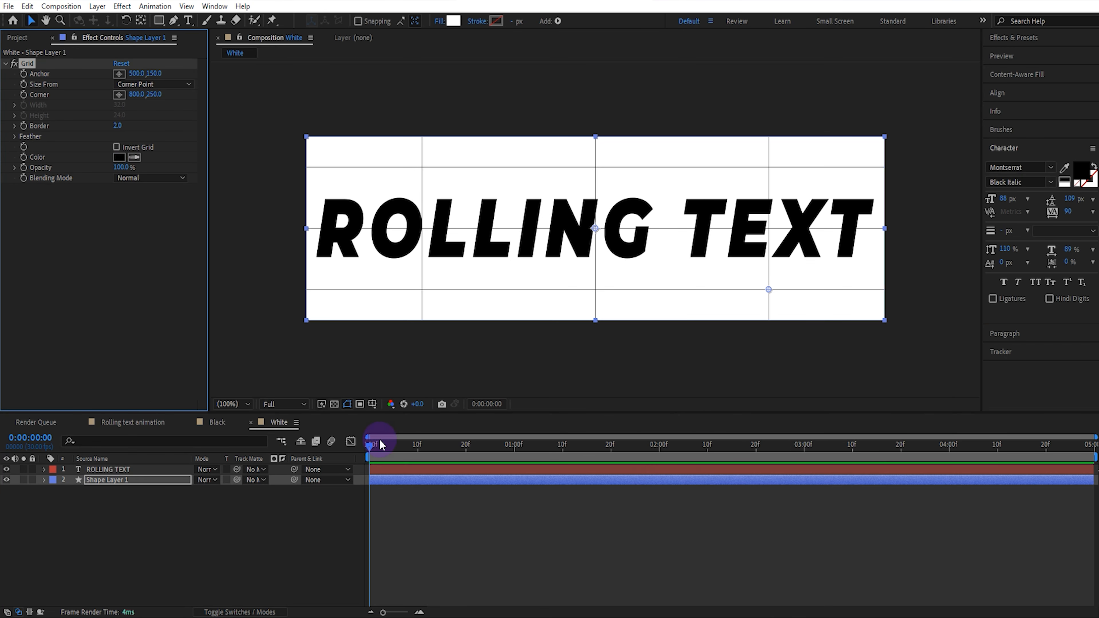
Add the Black and White compositions as layers to the Rolling text animation composition
click(135, 427)
click(17, 38)
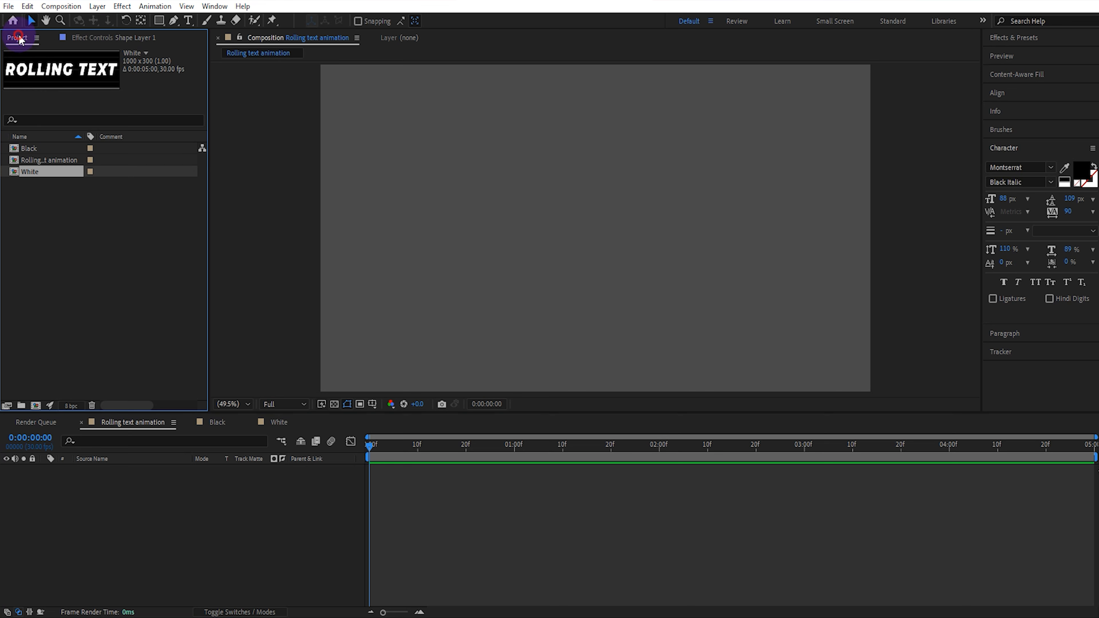
click(46, 152)
ctrl+click(46, 174)
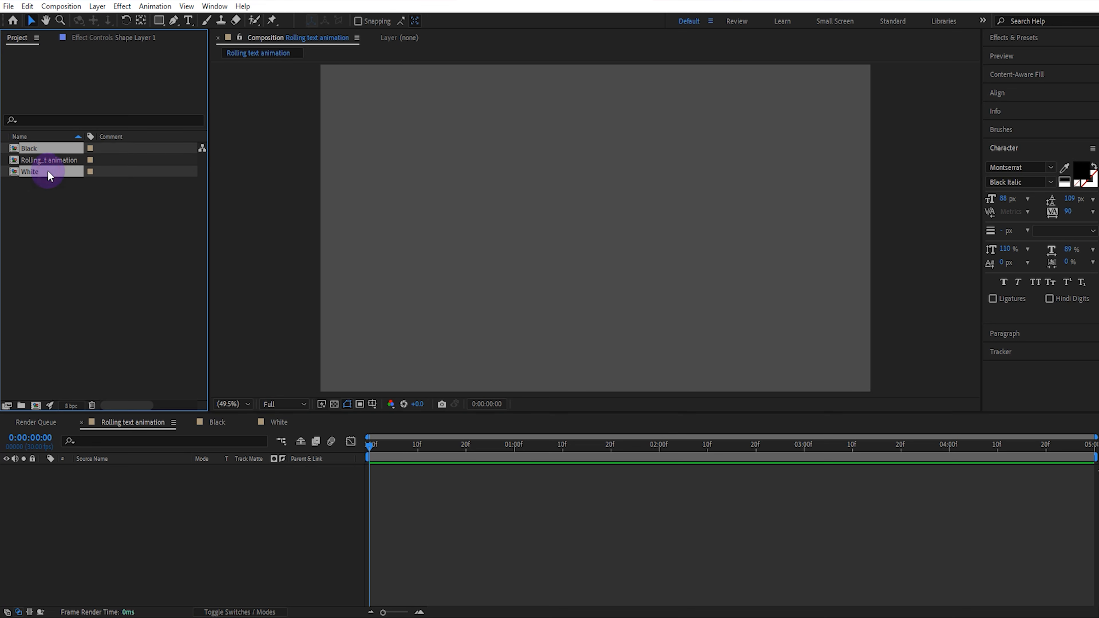
drag(45, 174, 108, 511)
click(111, 503)
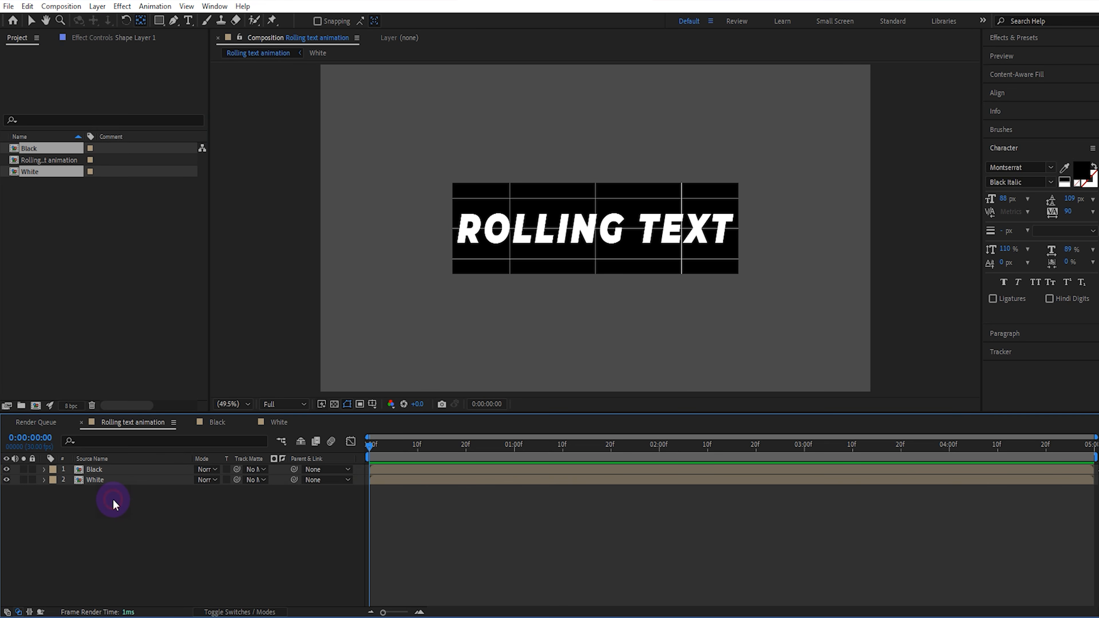
Move the anchor points of the Black and White layers to the middle of their bottom edges
click(129, 469)
scroll(614, 295, up, 1)
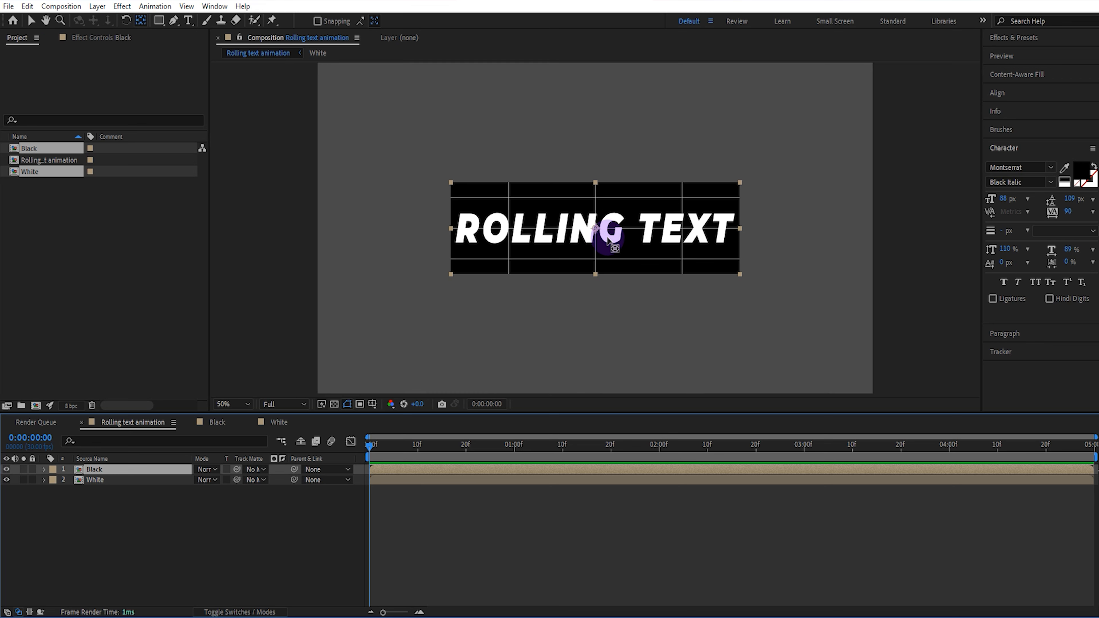
drag(596, 229, 597, 273)
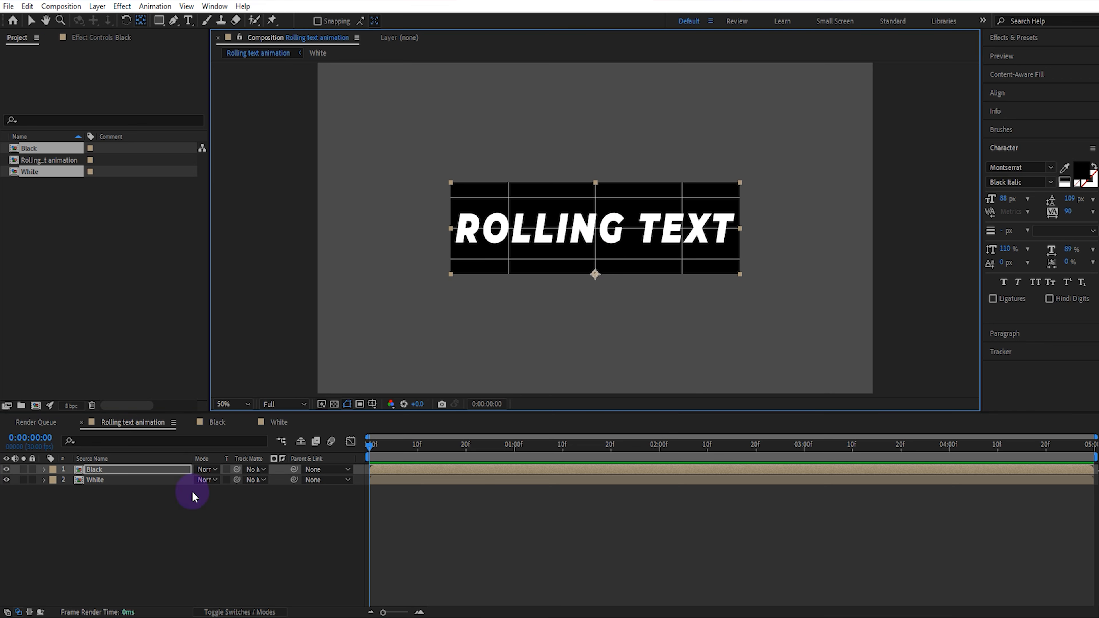
click(110, 480)
drag(596, 228, 594, 274)
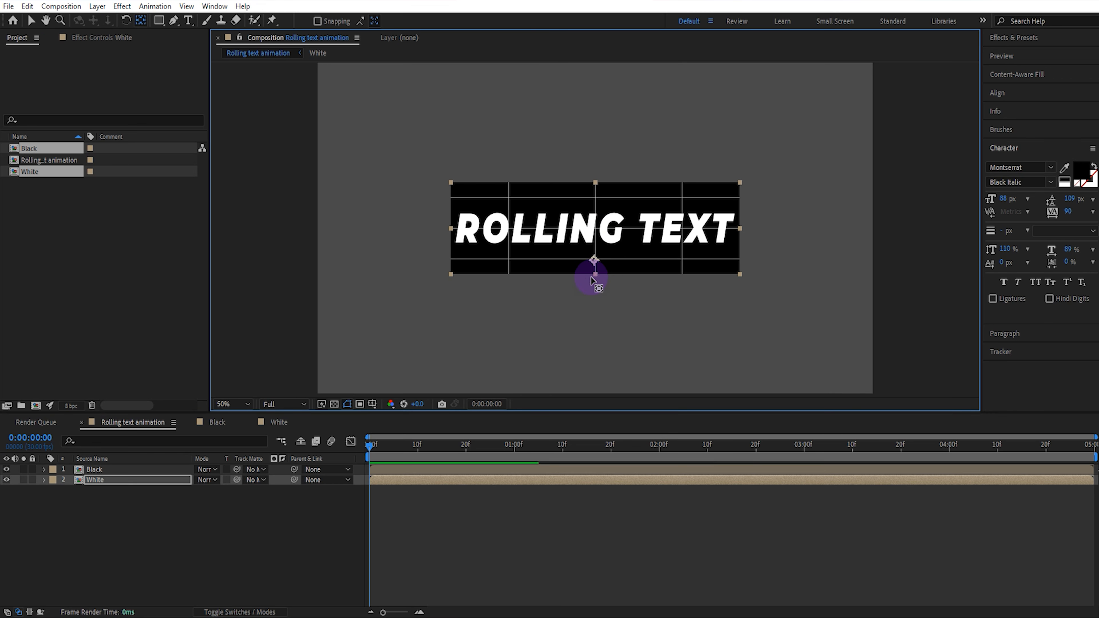
key(v)
Duplicate the Black and White layers and reorder the stack to alternate Black, White, Black, White
shift+click(149, 469)
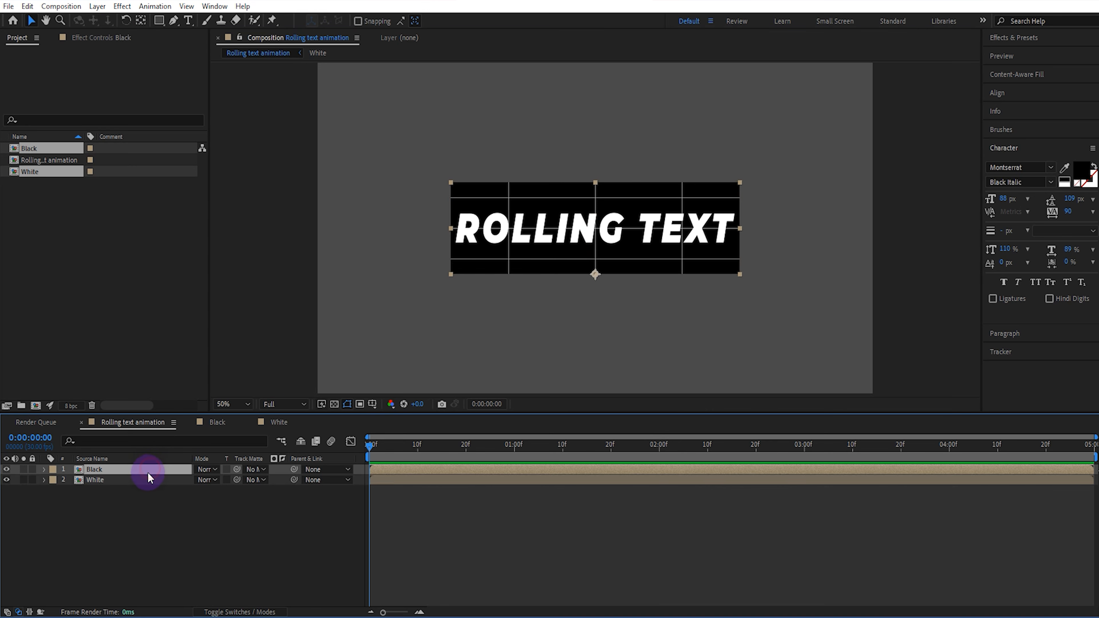
key(ctrl+d)
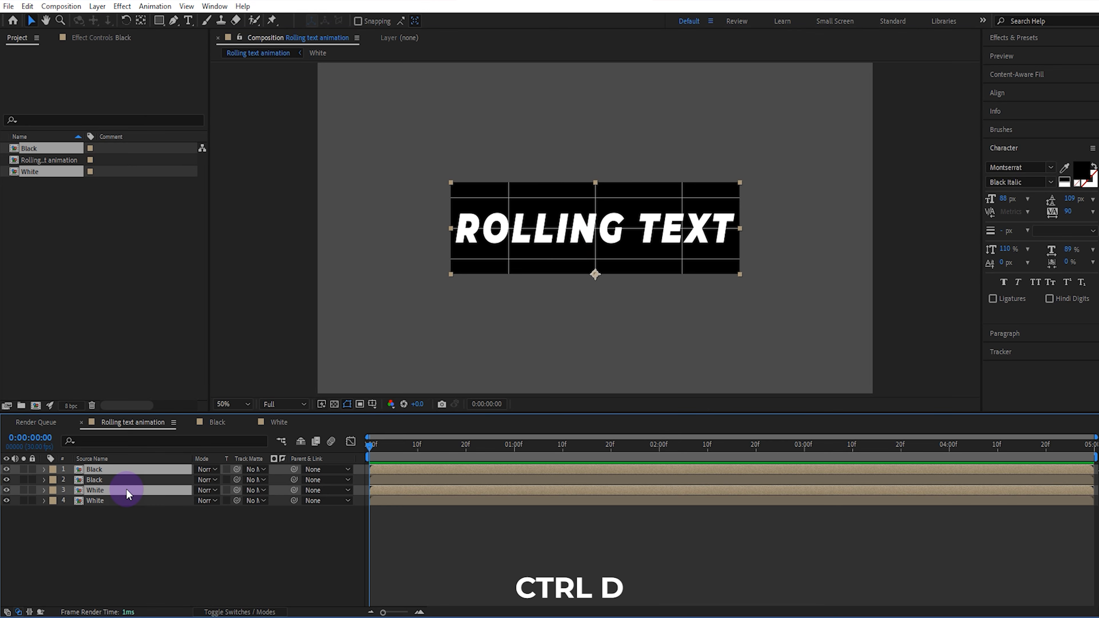
drag(127, 489, 125, 505)
click(126, 513)
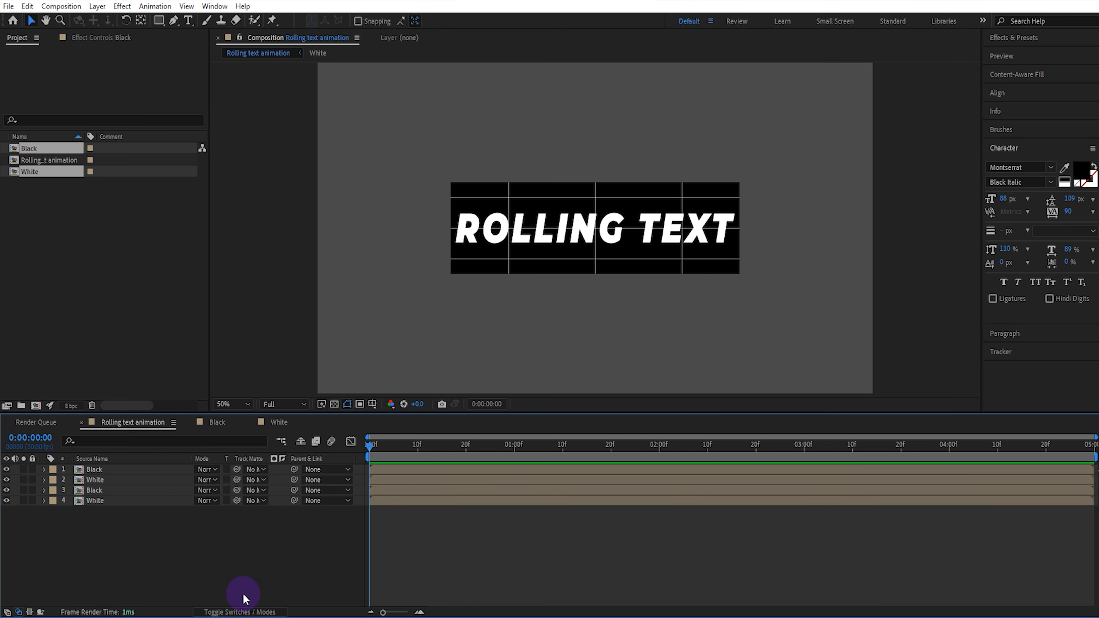
Make all four layers 3D and set the topmost Black layer's X Rotation to 90°
click(243, 612)
drag(259, 469, 258, 501)
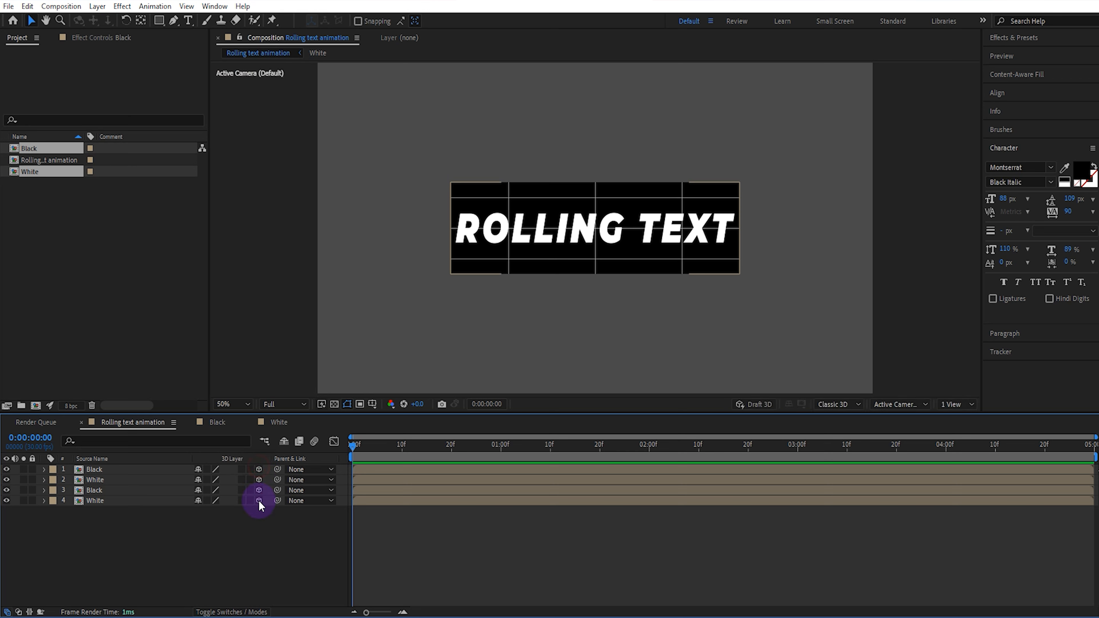
drag(147, 525, 133, 469)
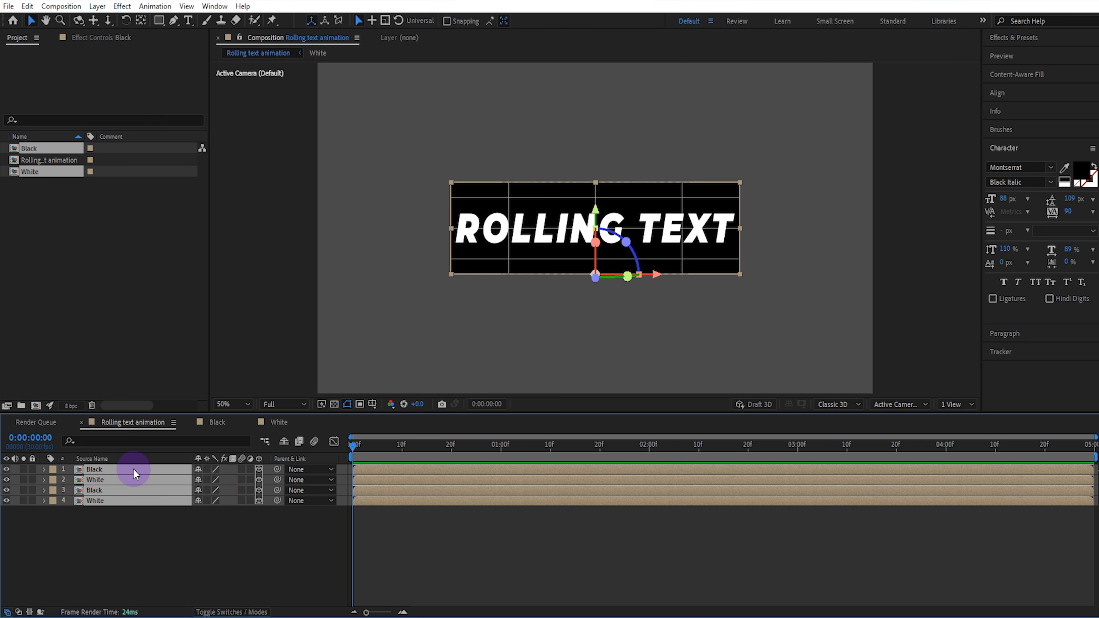
key(r)
click(138, 479)
click(142, 490)
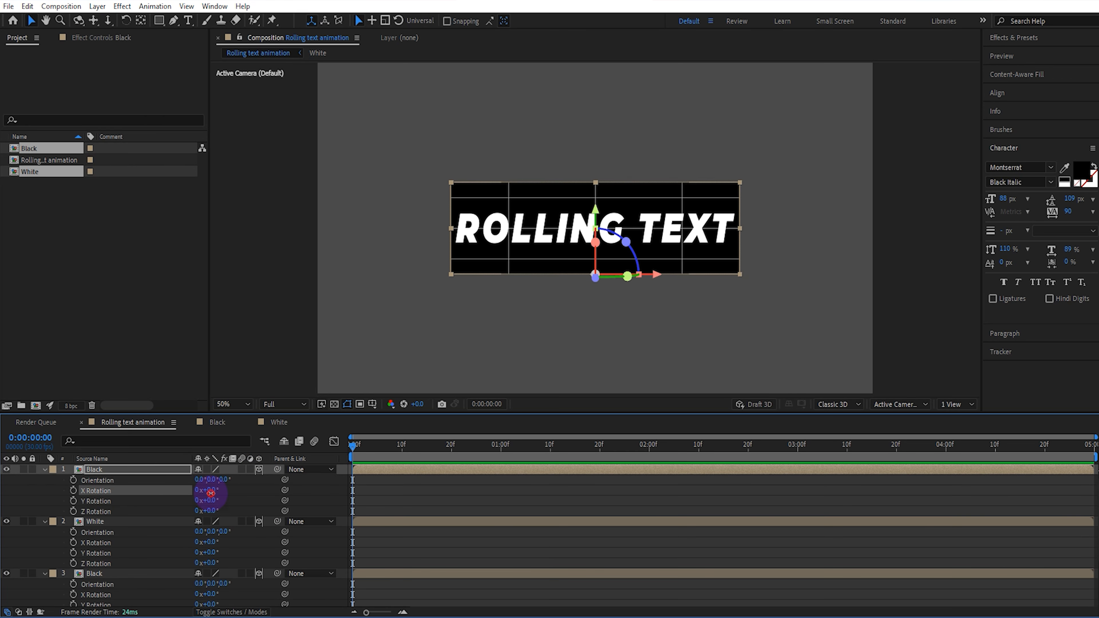
drag(211, 493, 263, 491)
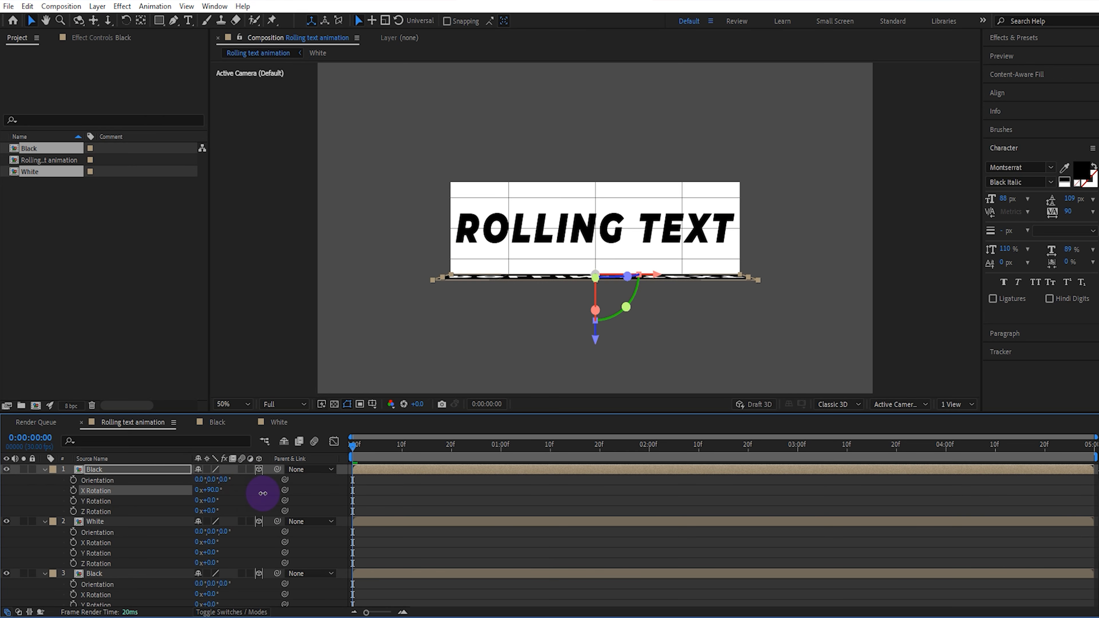
Switch to the Left 3D view and raise the second Black layer (layer 3) to a Y position of 390
click(962, 408)
click(905, 404)
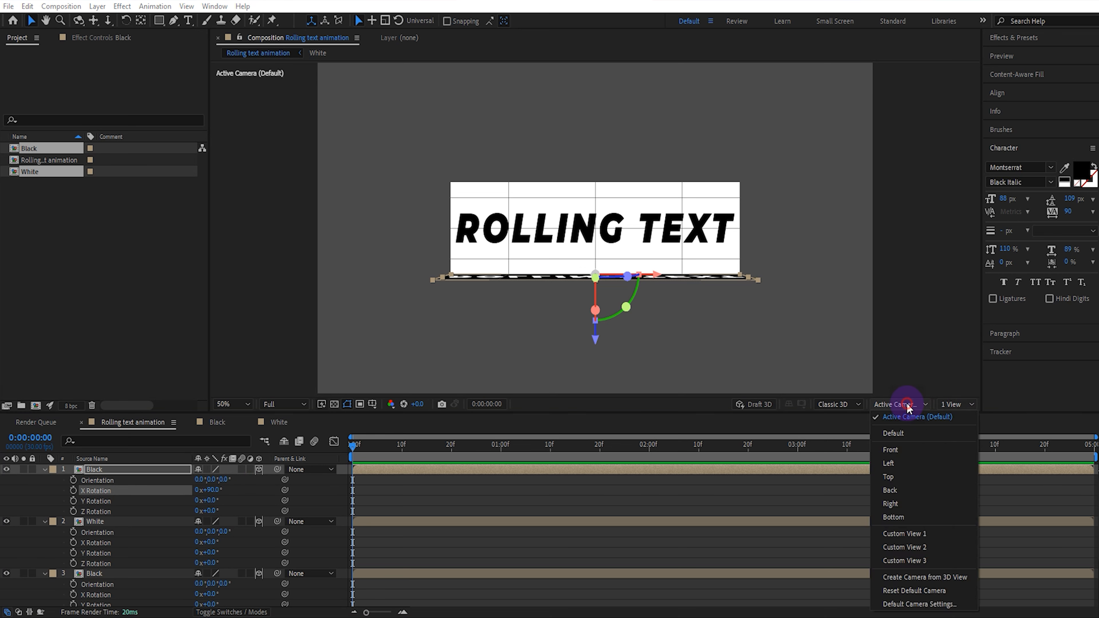
click(909, 465)
click(137, 524)
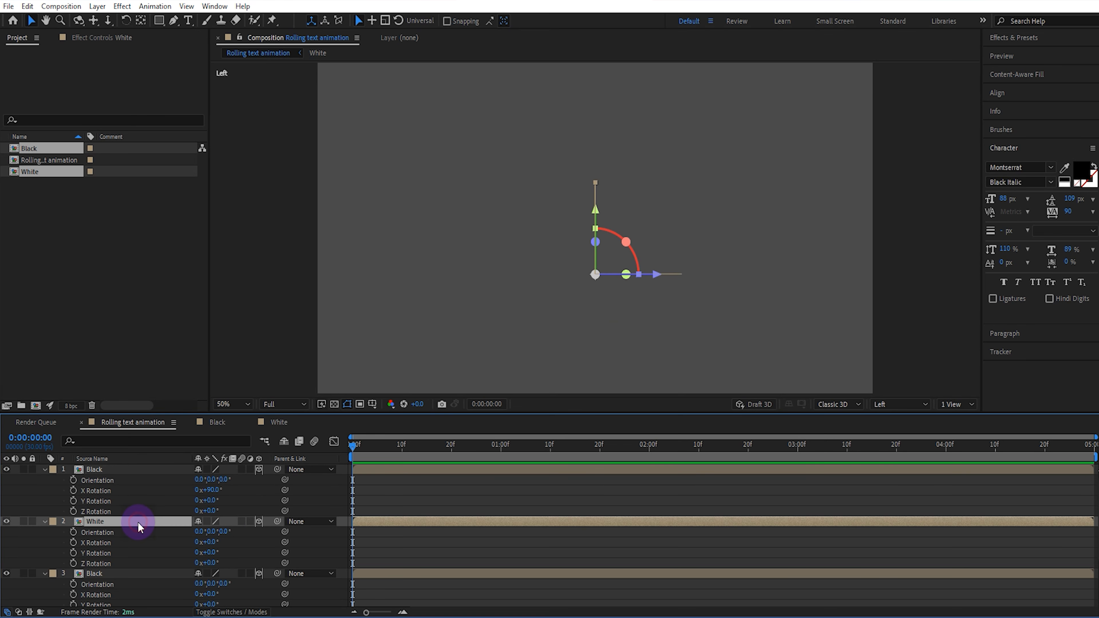
scroll(134, 523, down, 1)
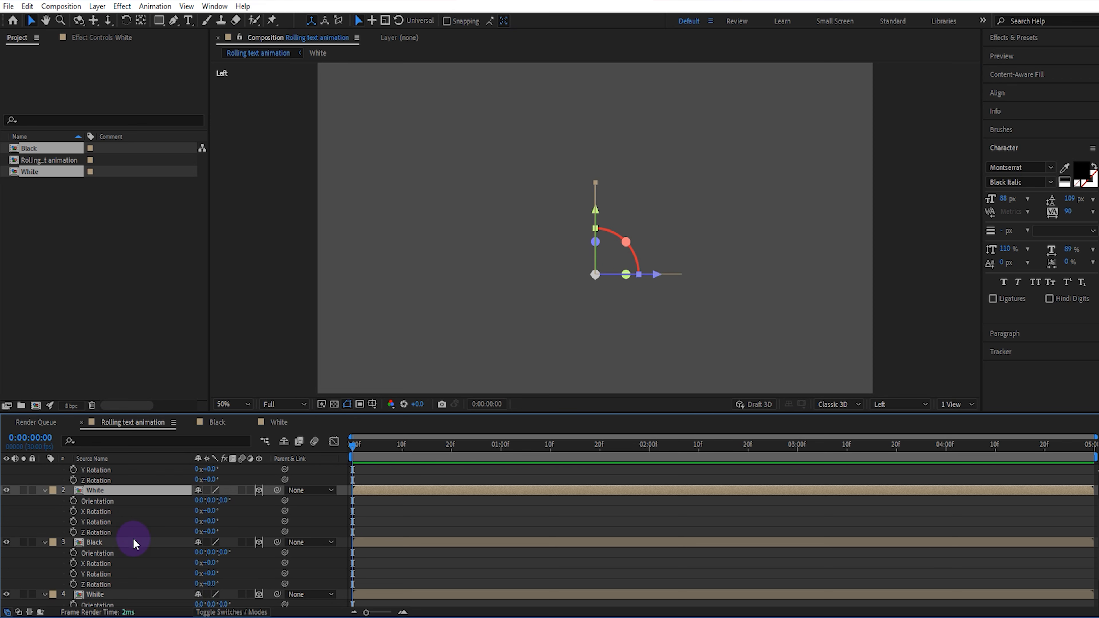
click(133, 539)
key(shift+p)
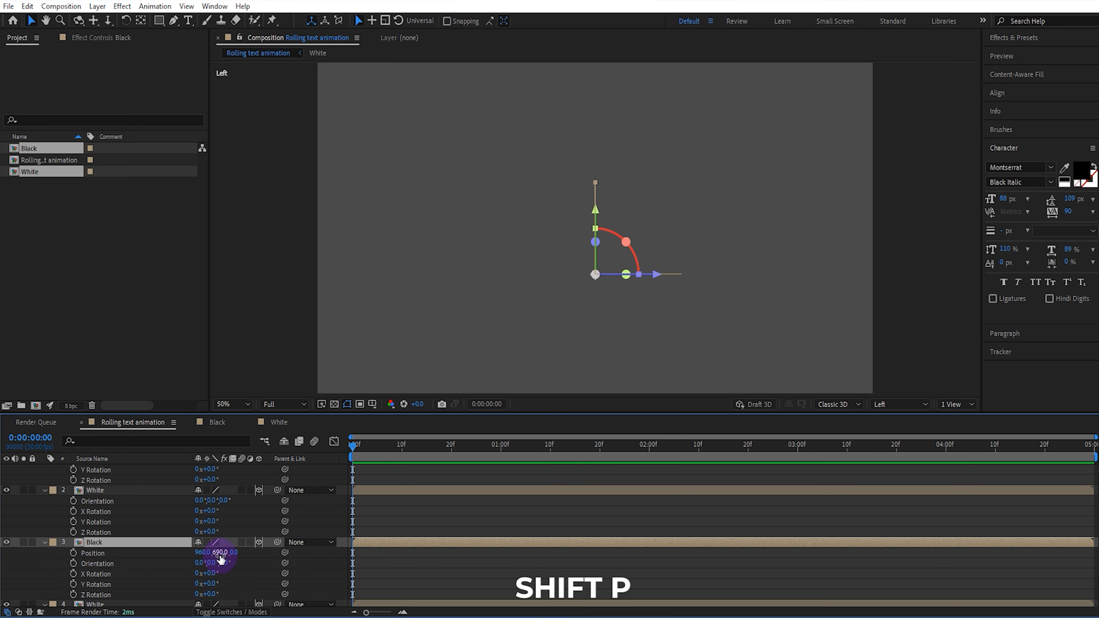
drag(216, 552, 100, 558)
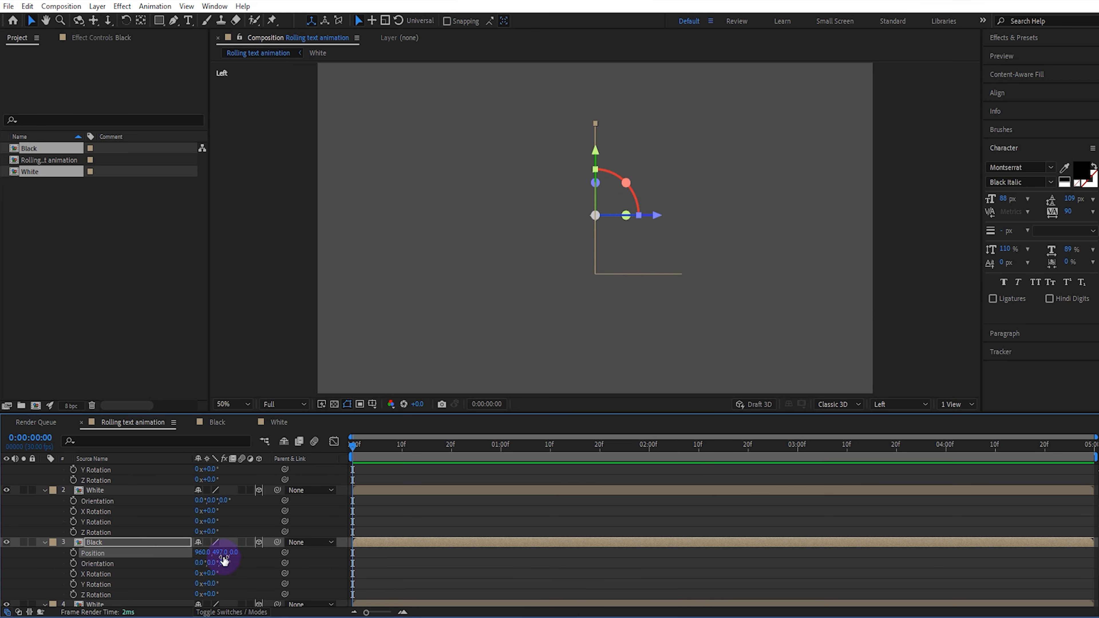
Set the X Rotation of the second Black layer (layer 3) to 90°
click(174, 543)
drag(208, 572, 215, 571)
click(215, 571)
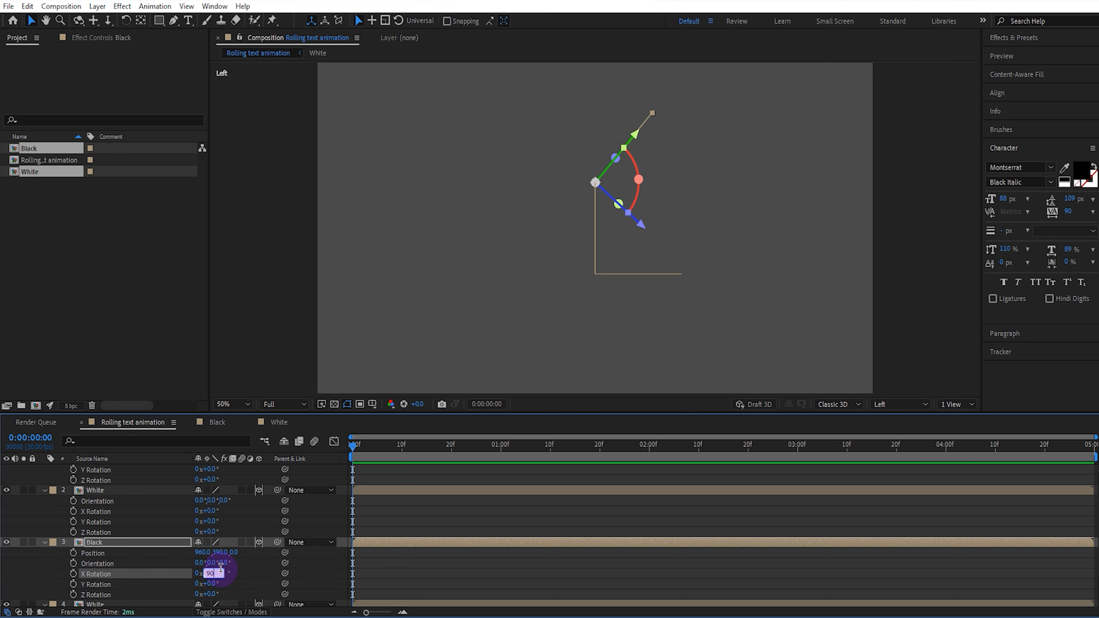
text(90)
key(Return)
Set the Z position of the bottommost White layer (layer 4) to -300
scroll(195, 569, down, 2)
click(153, 559)
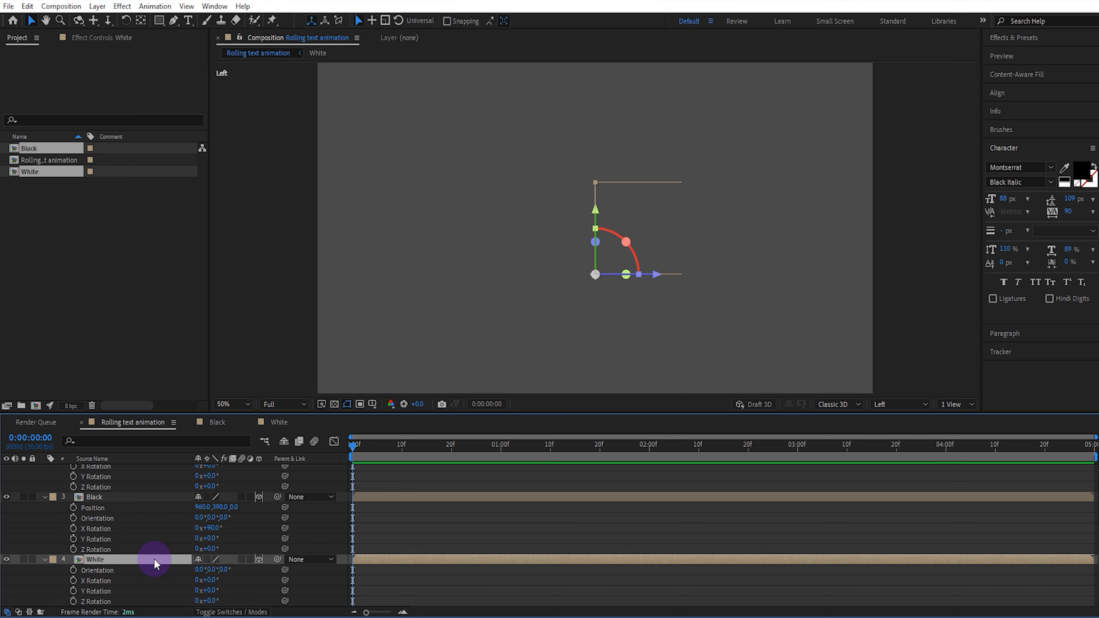
key(shift+p)
click(233, 569)
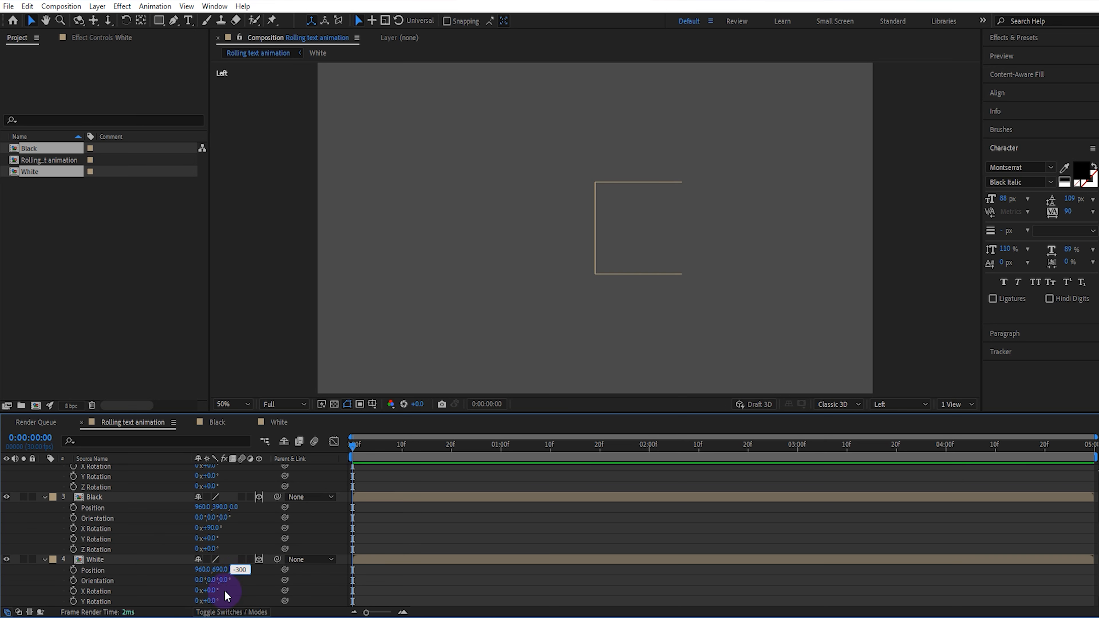
text(-300)
key(Return)
Return the 3D view to Active Camera (Default) and collapse the properties of the four layers
click(899, 405)
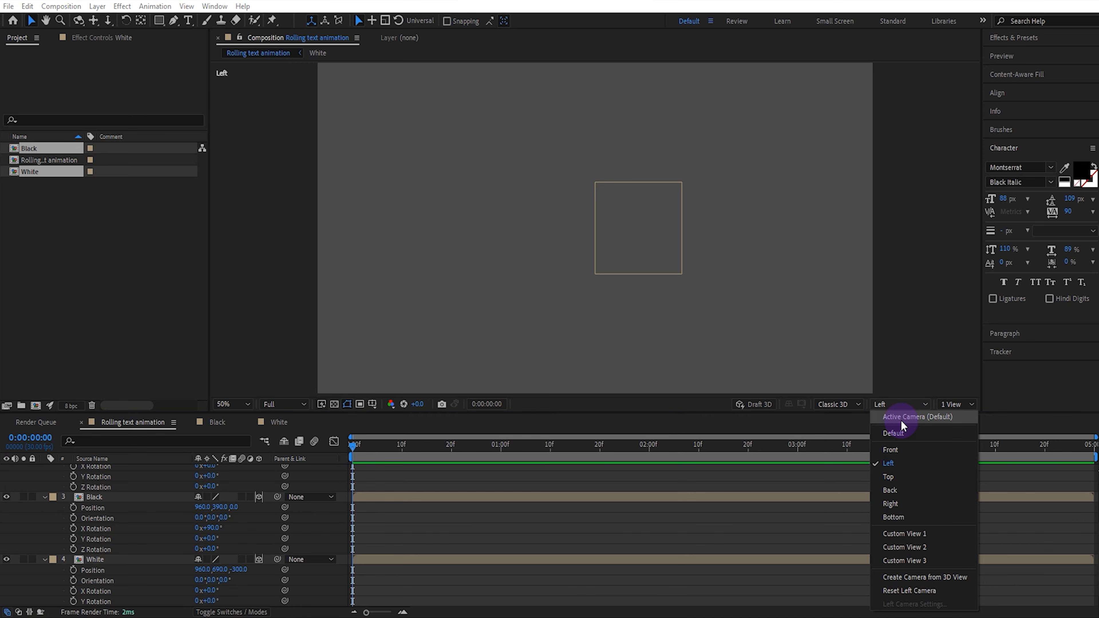
click(903, 418)
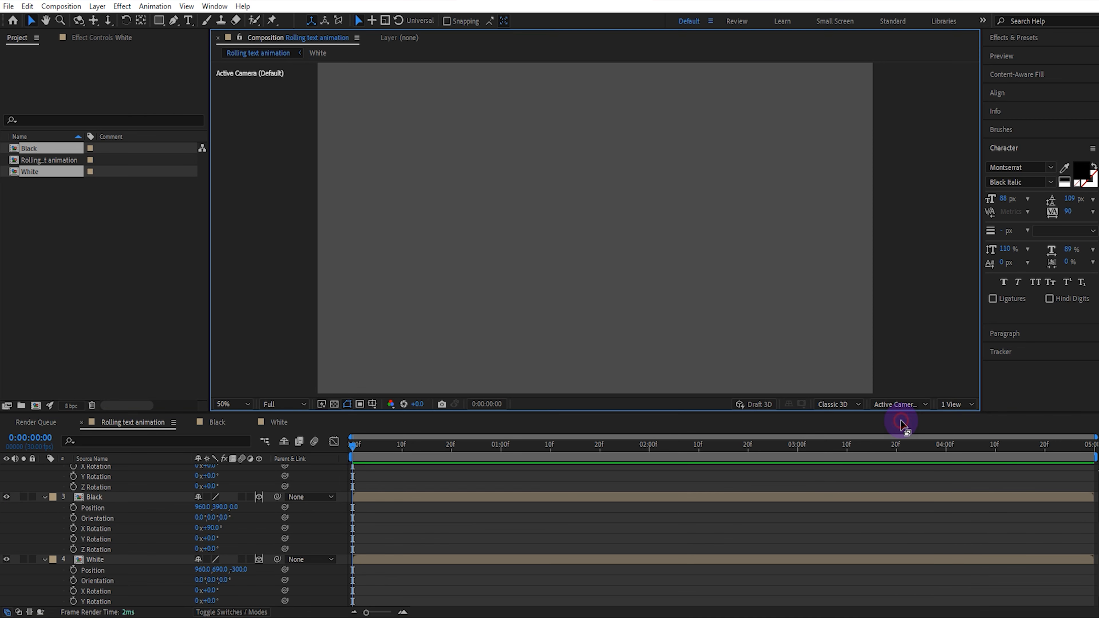
click(43, 560)
click(45, 535)
click(44, 495)
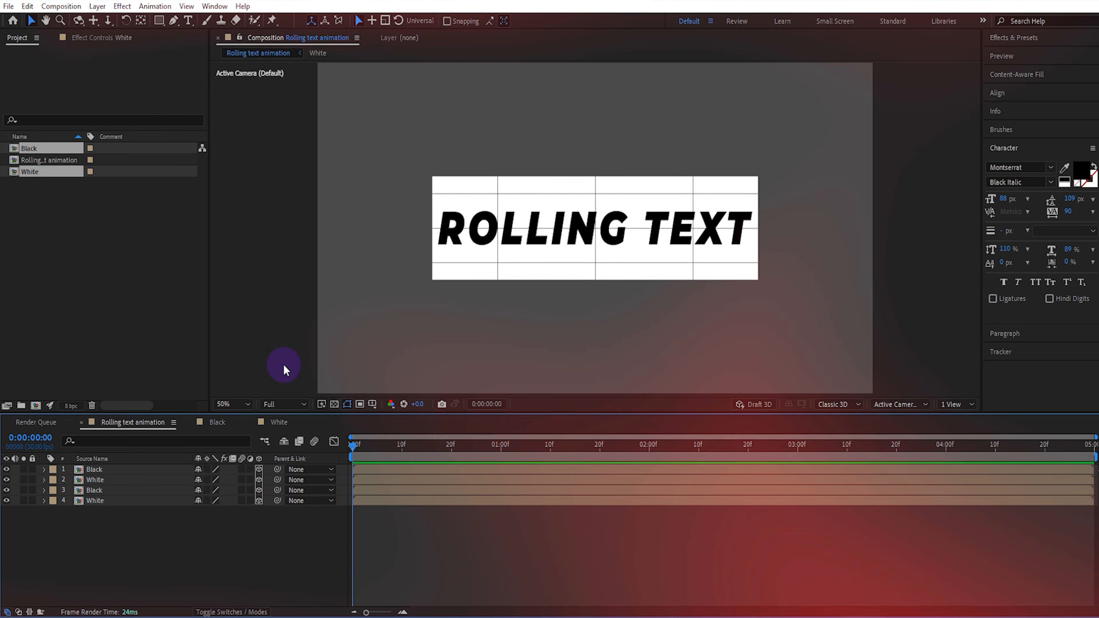
Add a null object to the Rolling text animation composition and make it a 3D layer
right_click(248, 212)
mouse_move(358, 227)
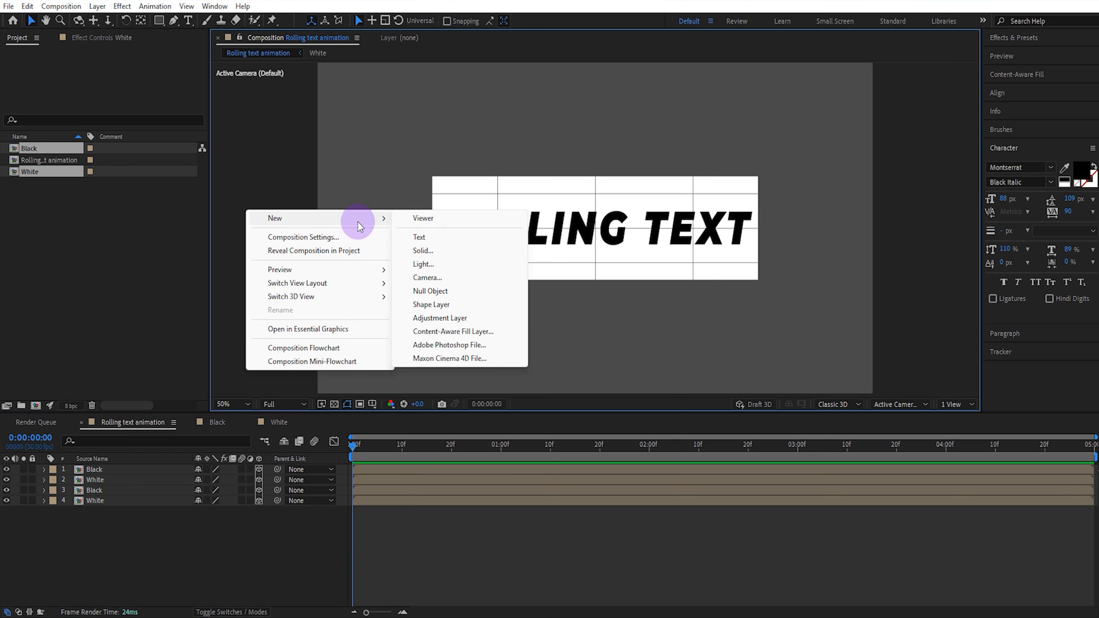
click(430, 291)
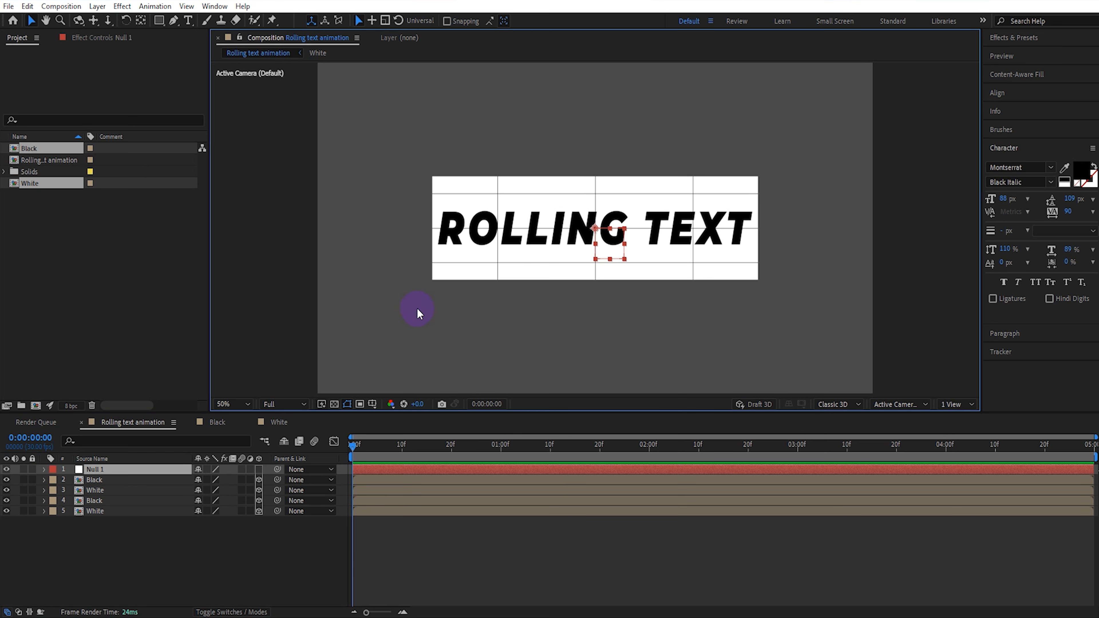
click(261, 469)
Move the null along its Z axis to the centre of the box using the Left view, and return to Active Camera (Default)
click(920, 404)
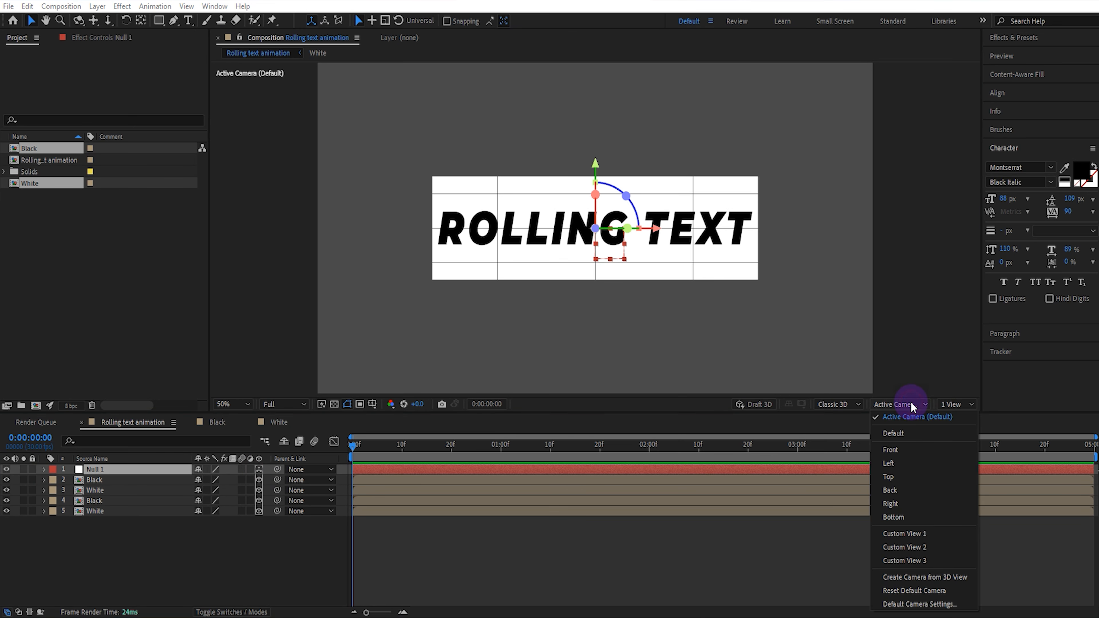
click(904, 456)
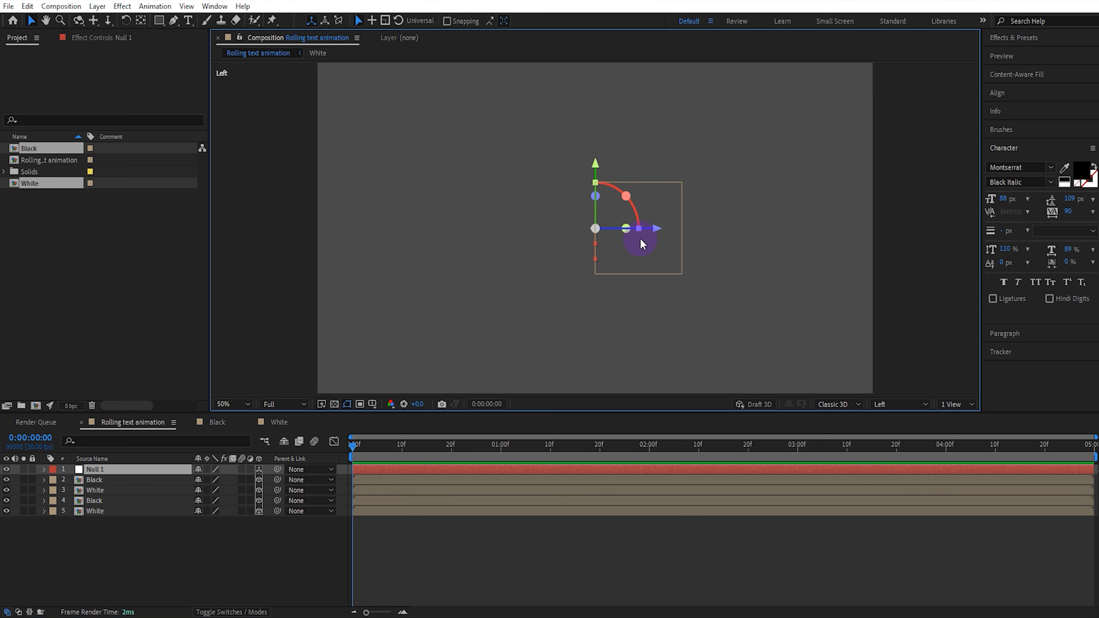
drag(656, 233, 700, 233)
click(897, 404)
click(899, 418)
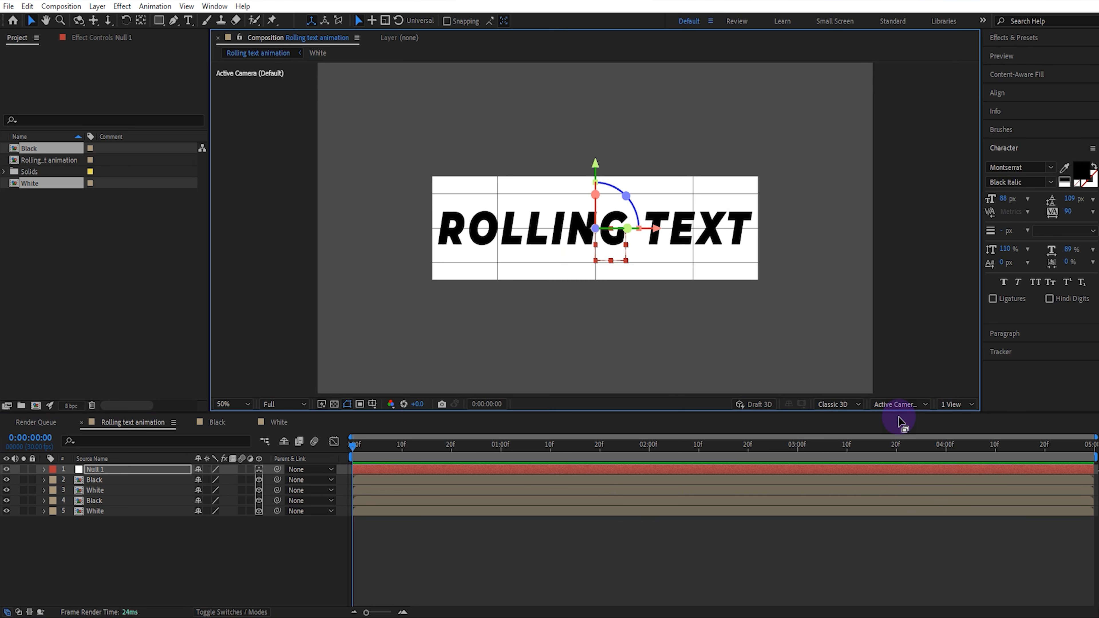
Parent all four Black and White layers to the Null 1 layer
click(158, 511)
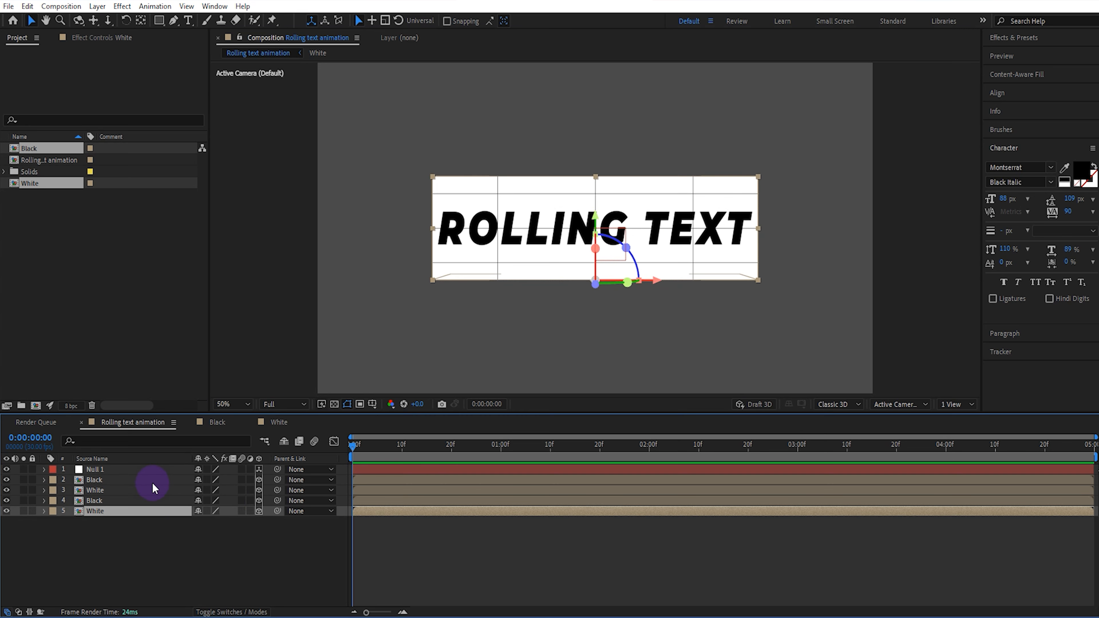
shift+click(152, 482)
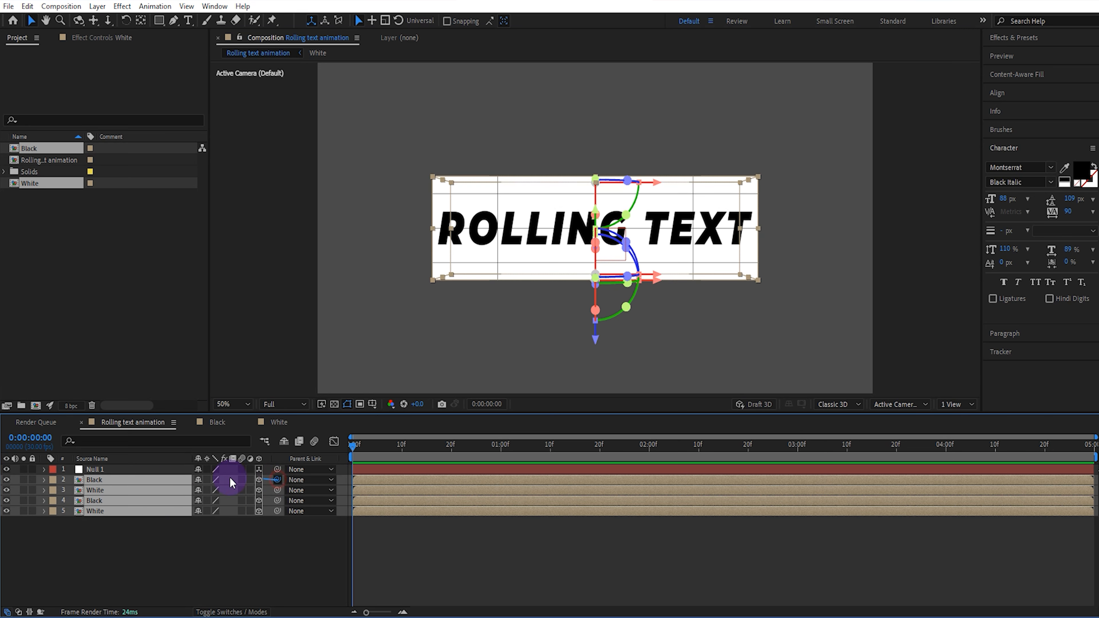
drag(231, 478, 167, 468)
Enable Position, X Rotation and Z Rotation keyframes on Null 1 at 0 seconds and show only its keyframed properties
click(167, 469)
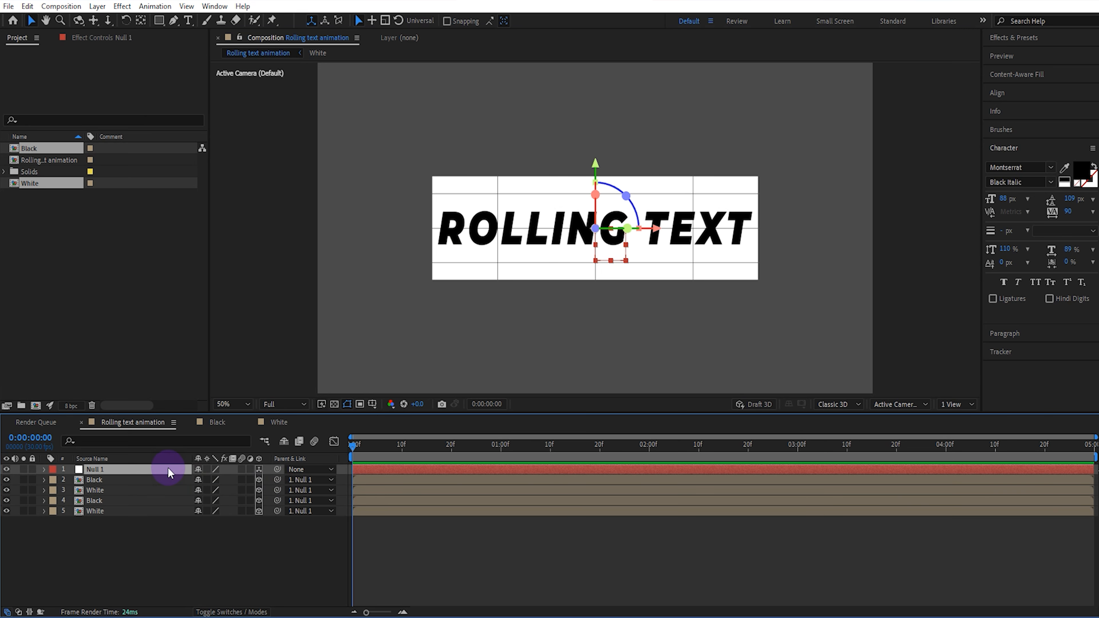
click(44, 470)
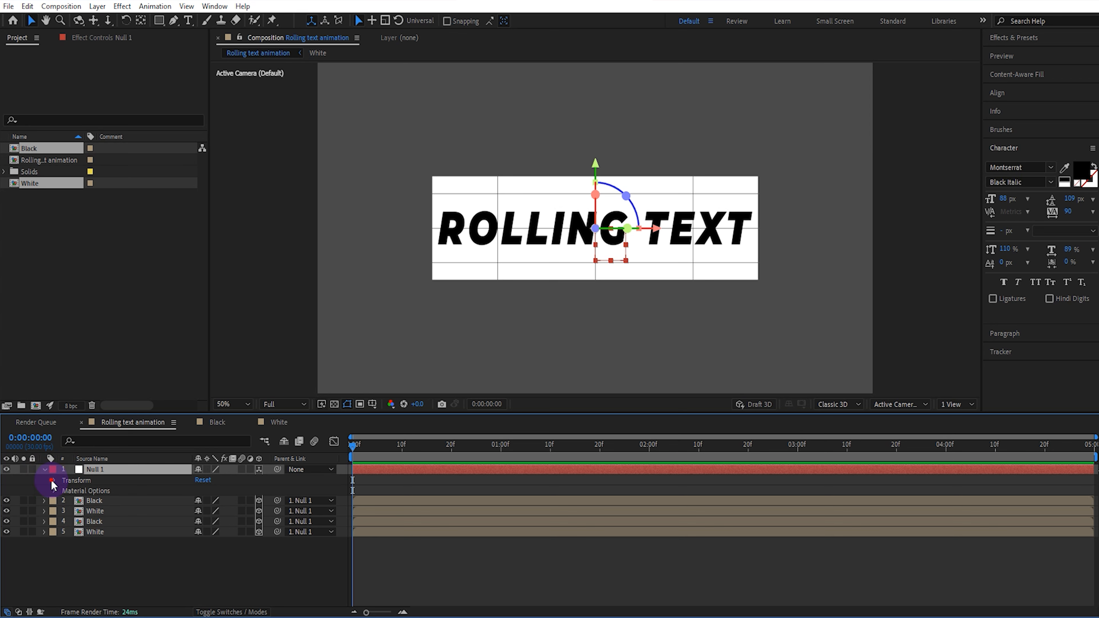
click(52, 481)
click(73, 501)
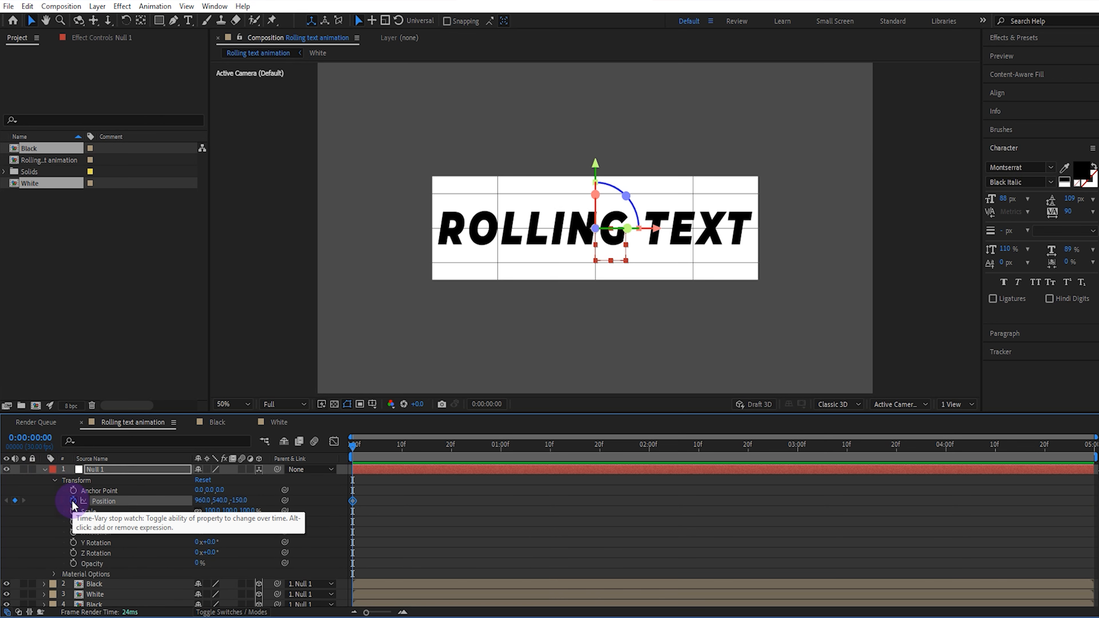
click(73, 532)
click(73, 553)
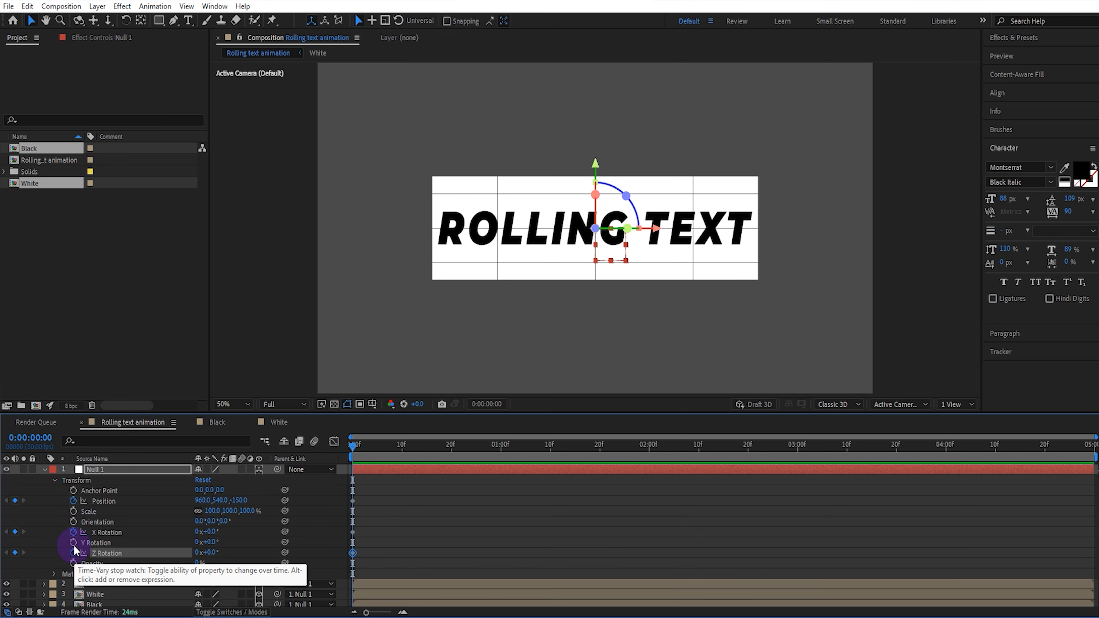
click(113, 474)
key(u)
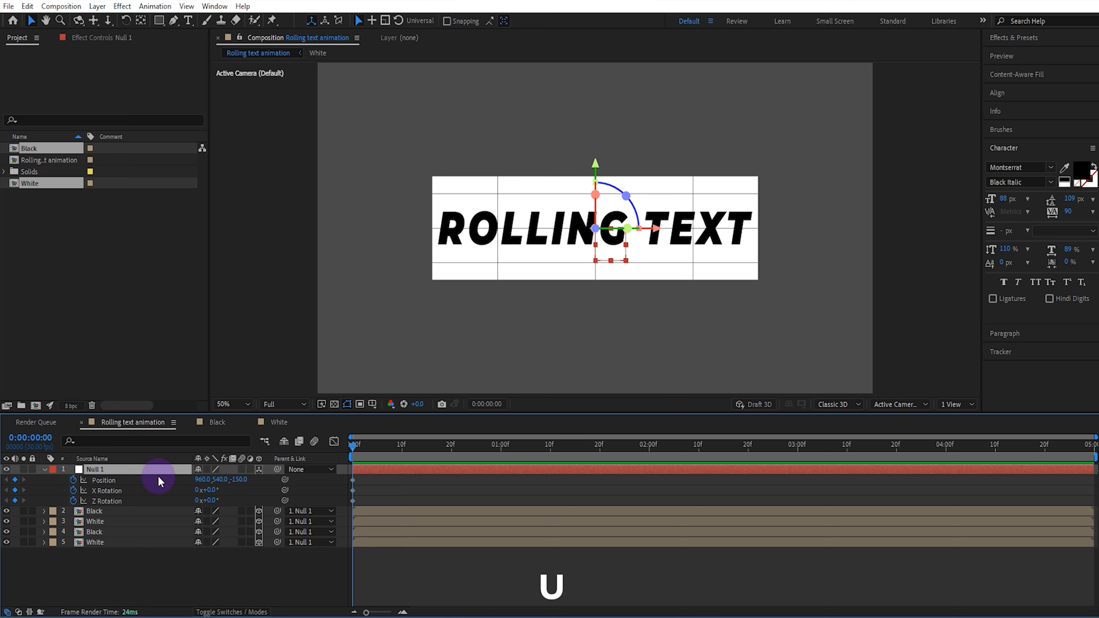
Keyframe the null's Z position to 10000 at 0 seconds and -250 at 3 seconds, with X Rotation at 8 revolutions at 3 seconds
click(238, 479)
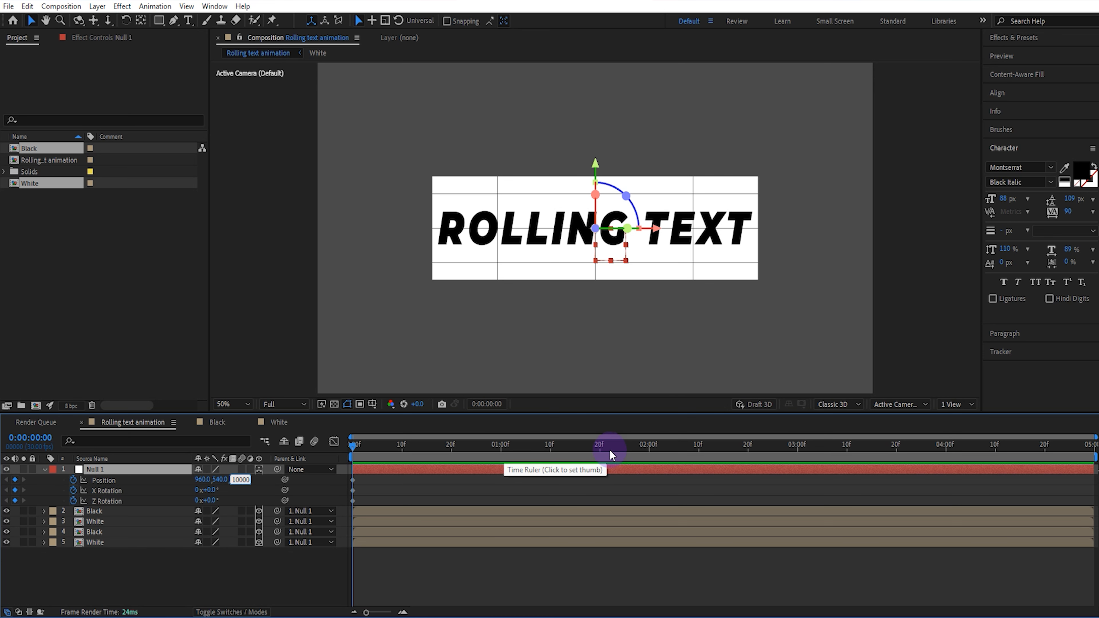
click(798, 445)
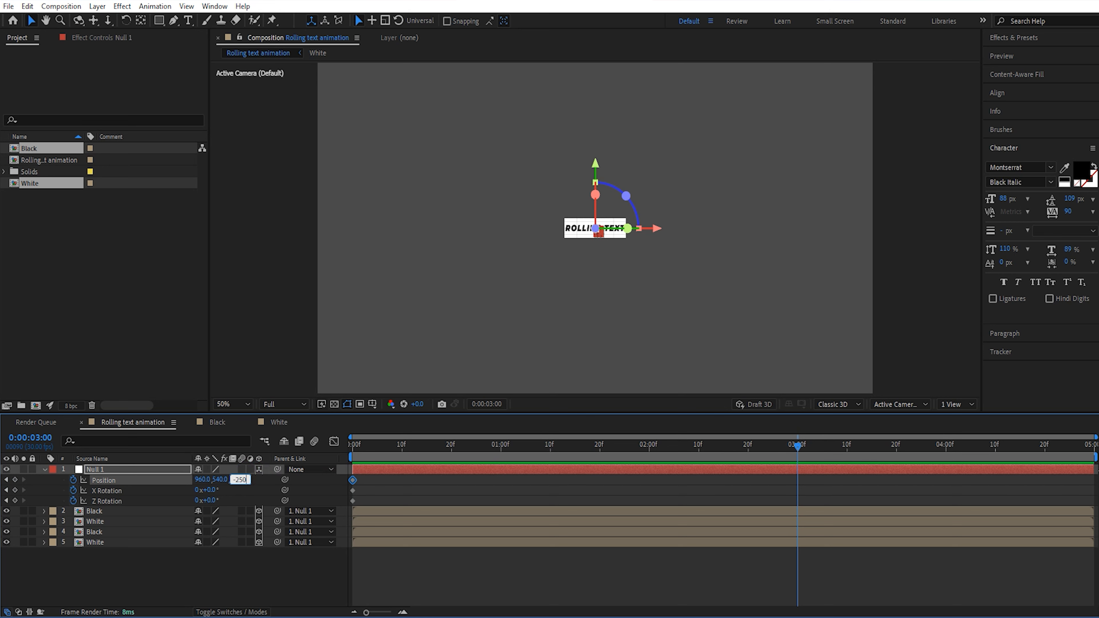
click(199, 490)
text(8)
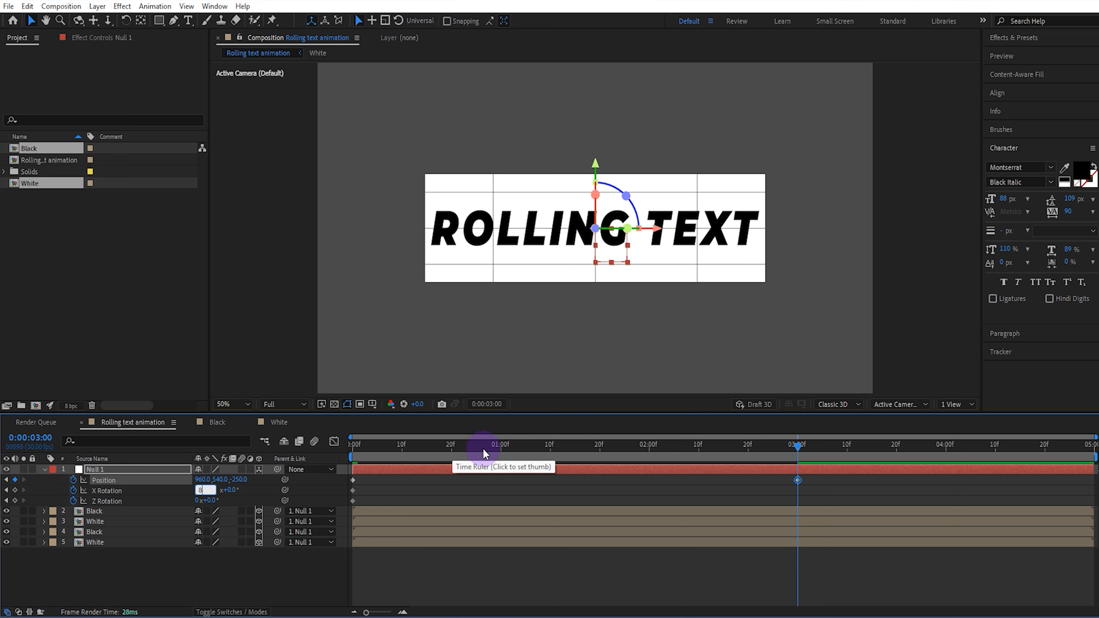
Keyframe the null's Z Rotation to -3° at 1 second and 0° at 2 seconds, and apply Easy Ease to all its keyframes
click(500, 450)
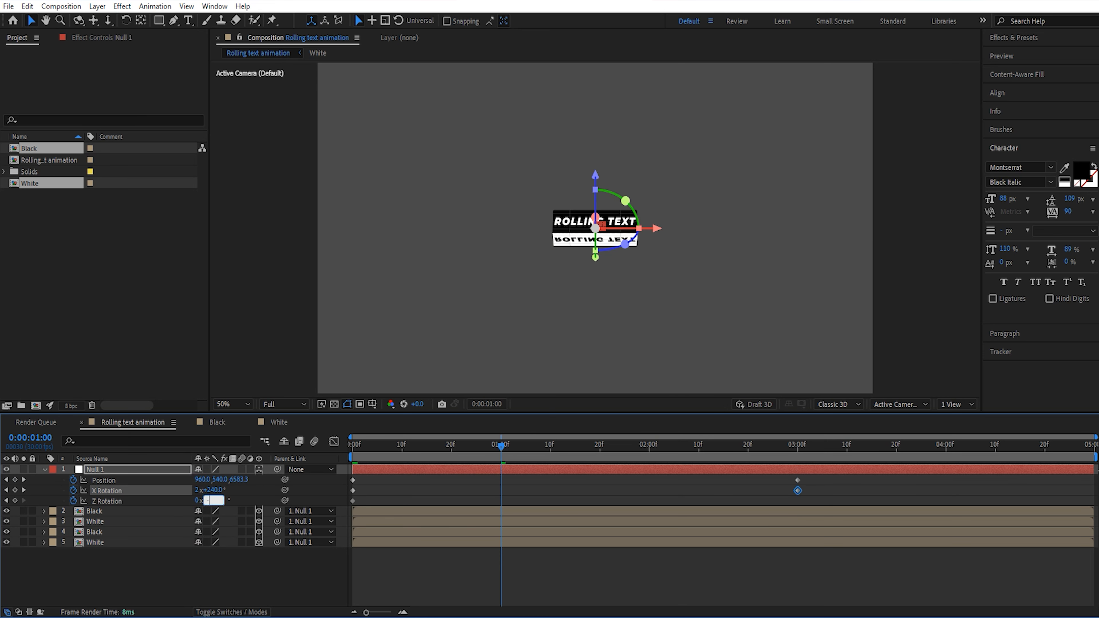
text(-3)
click(649, 449)
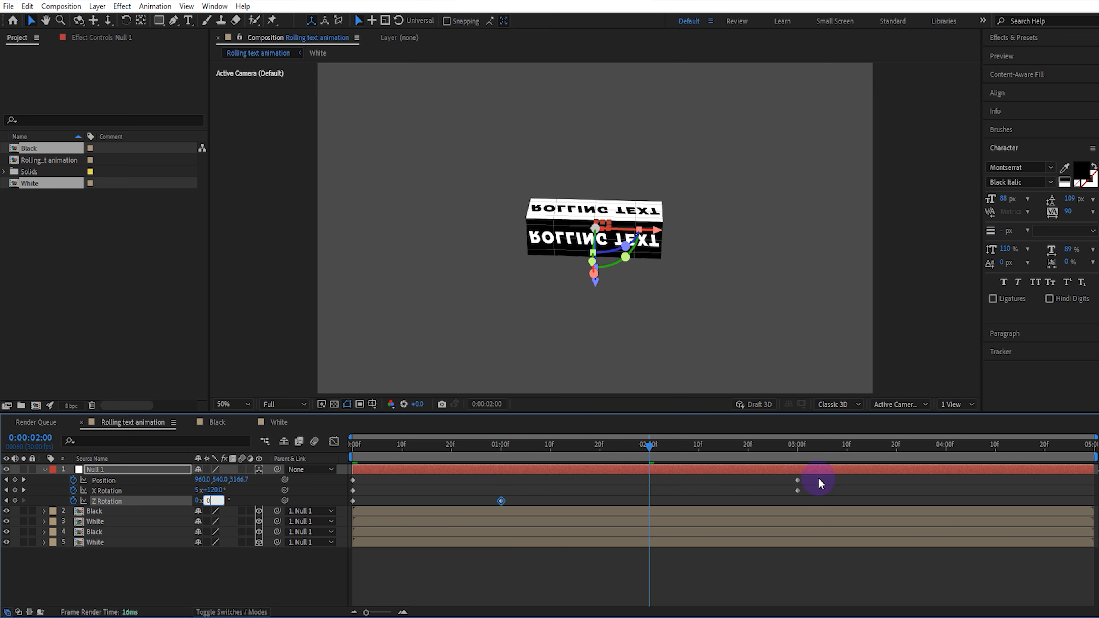
drag(818, 478, 372, 502)
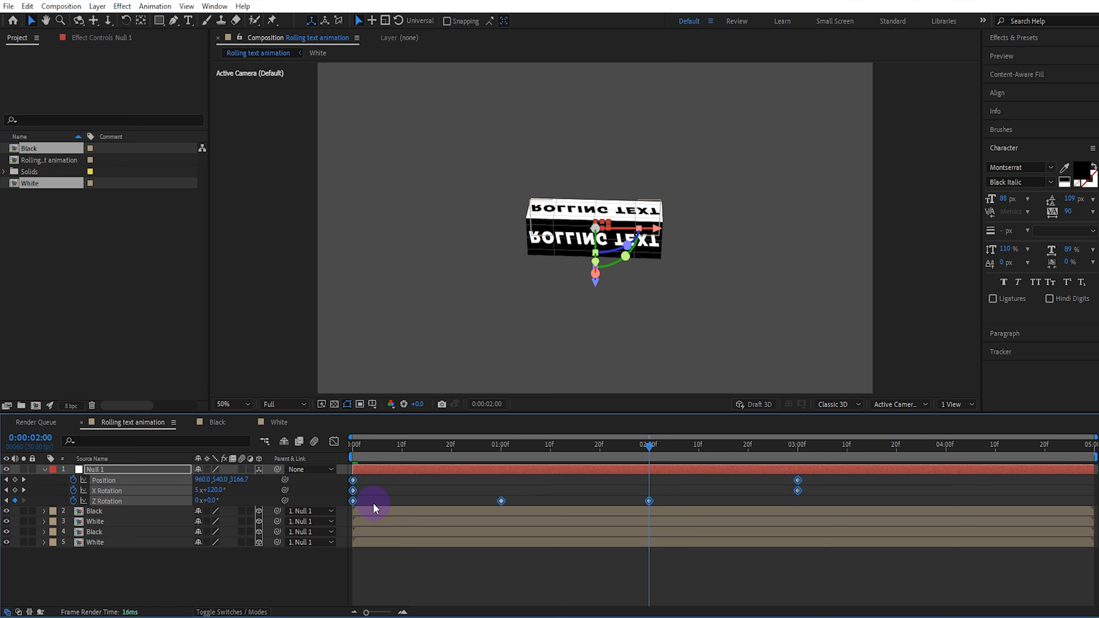
key(F9)
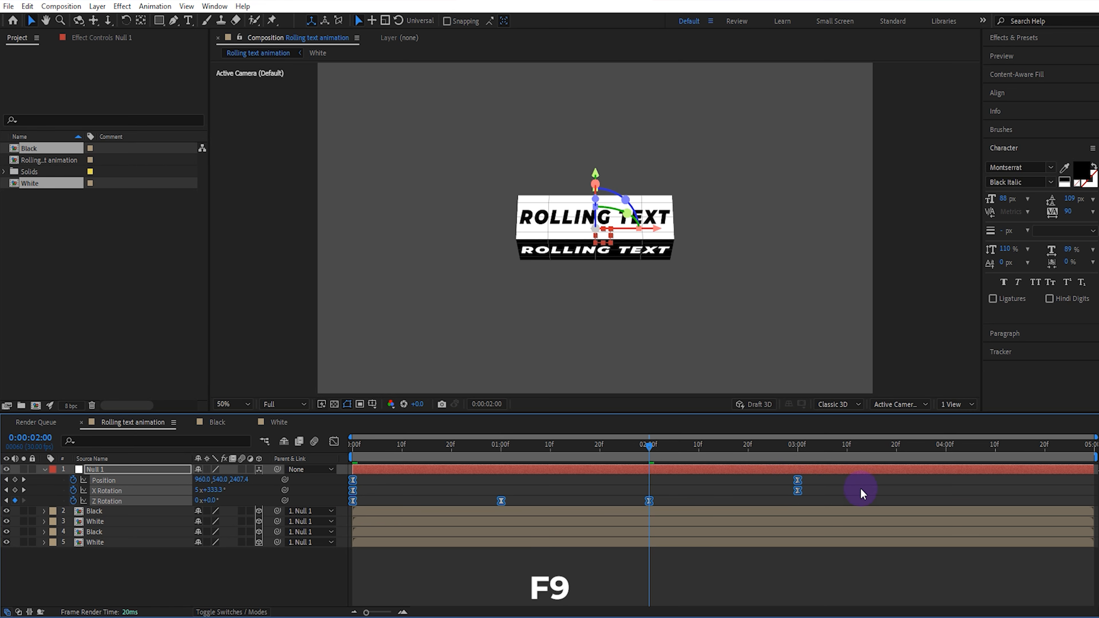
Reshape the null's Position and X Rotation speed curves to peak near 1 second and slow down gradually, and close the Graph Editor
drag(823, 478, 350, 496)
click(333, 442)
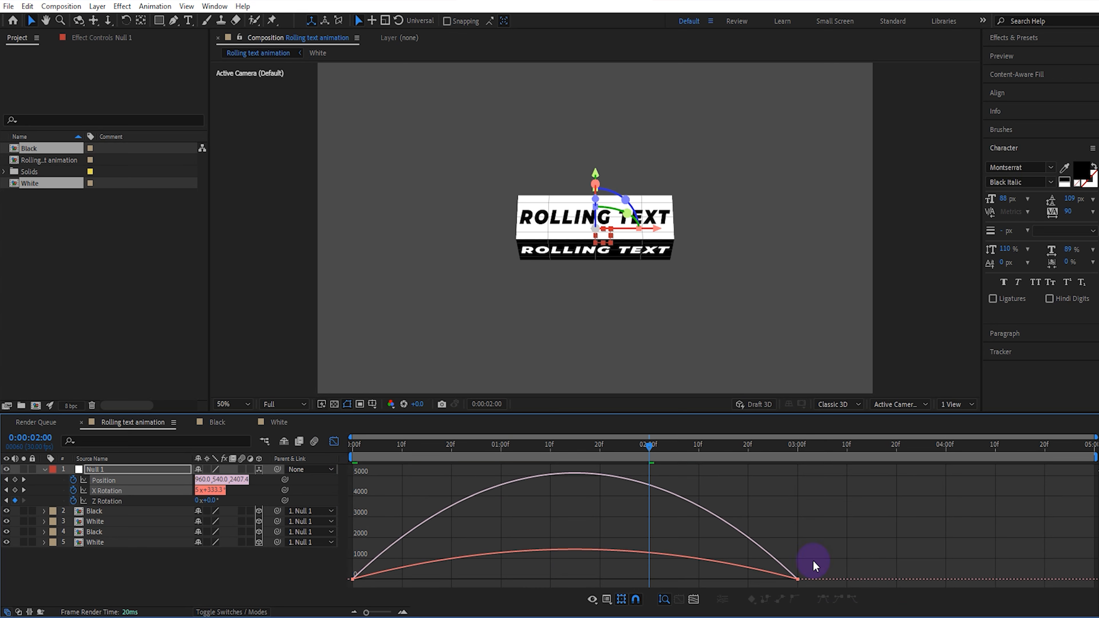
drag(725, 576, 604, 574)
click(353, 577)
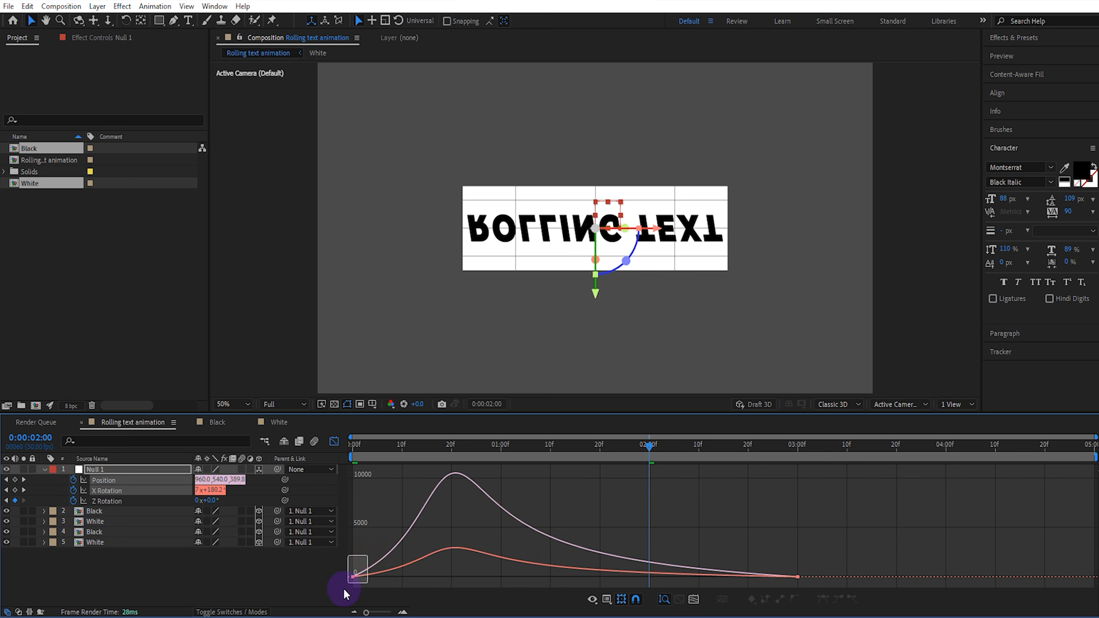
drag(426, 577, 462, 575)
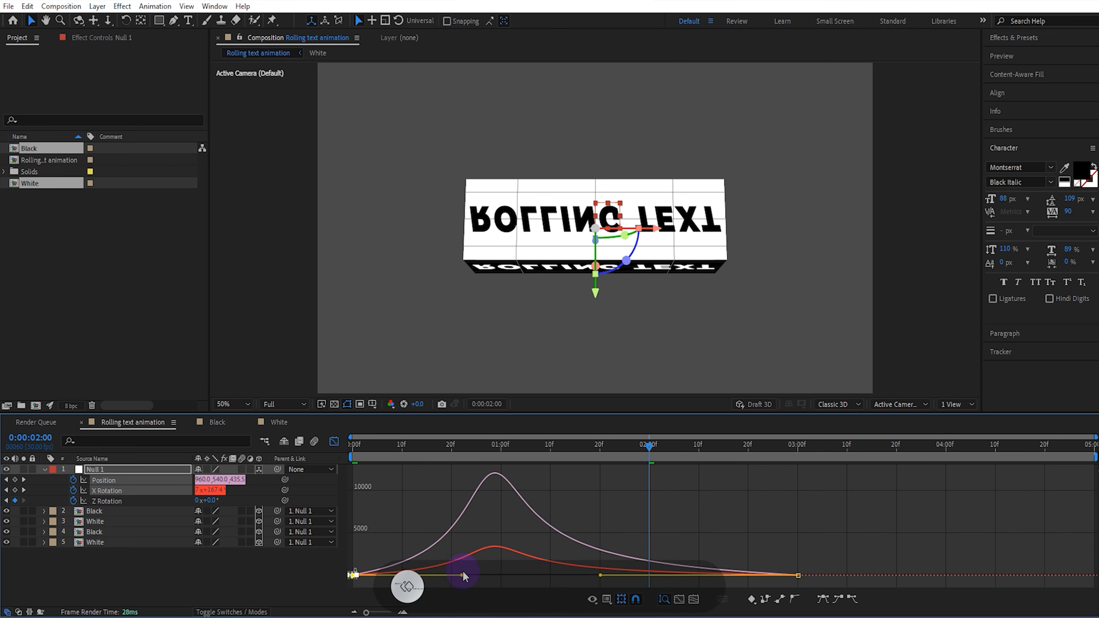
click(338, 438)
End the work area at about 4 seconds and preview the animation from the start
drag(375, 445, 334, 455)
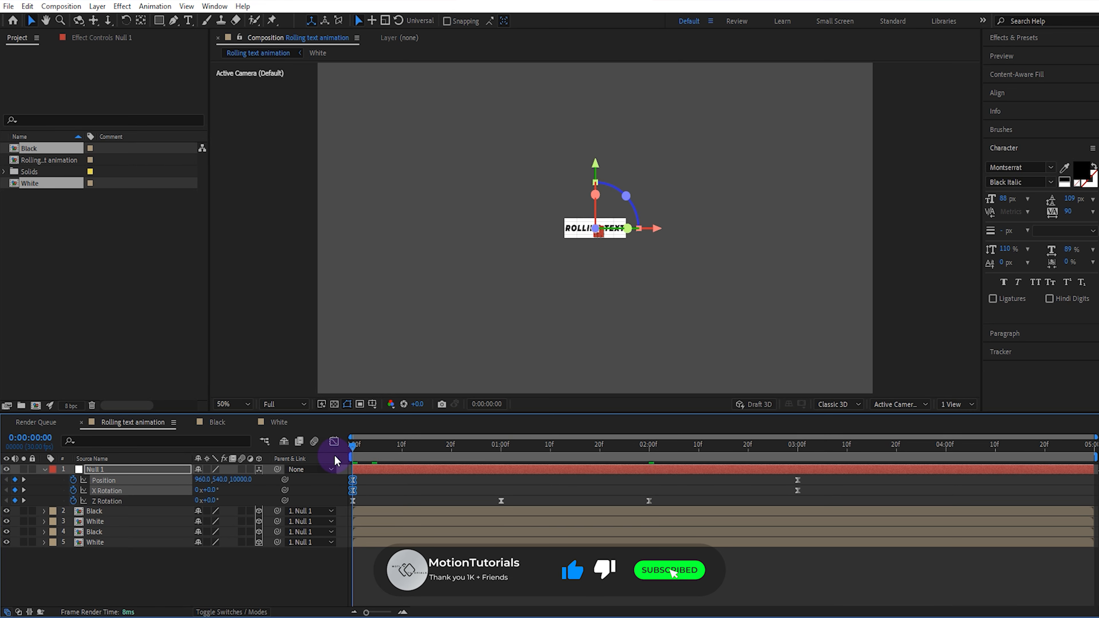
click(945, 449)
key(n)
drag(381, 448, 332, 458)
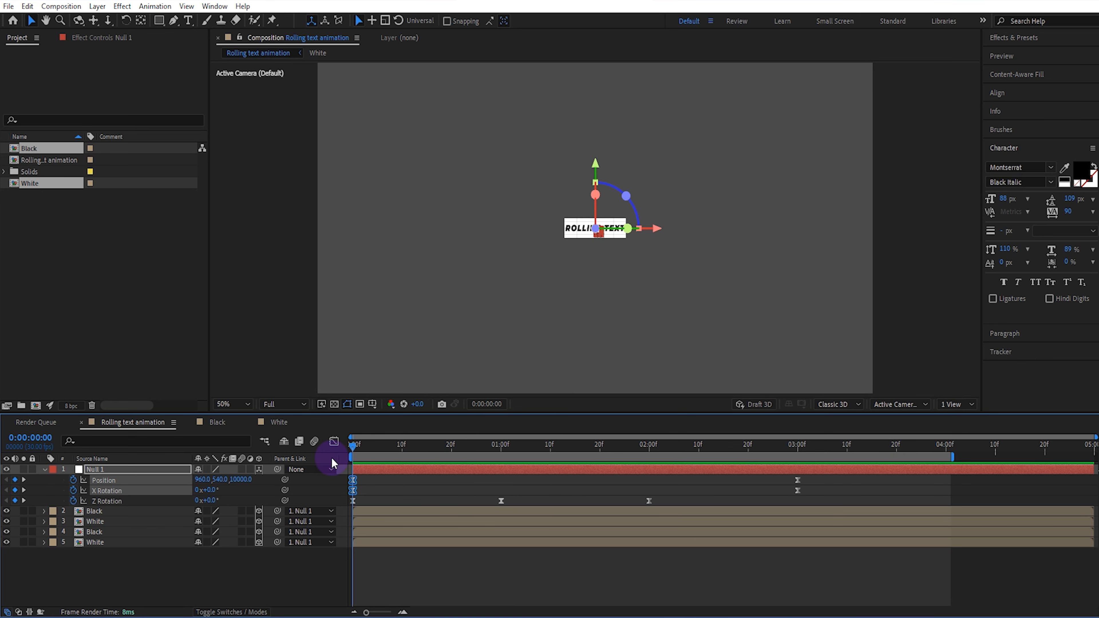
key(space)
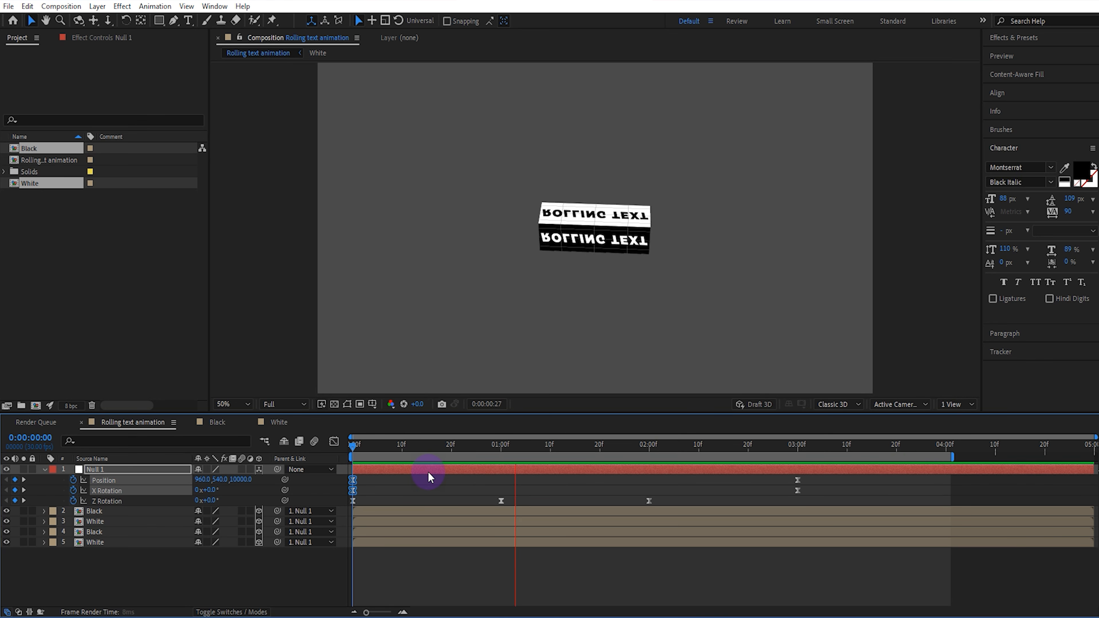